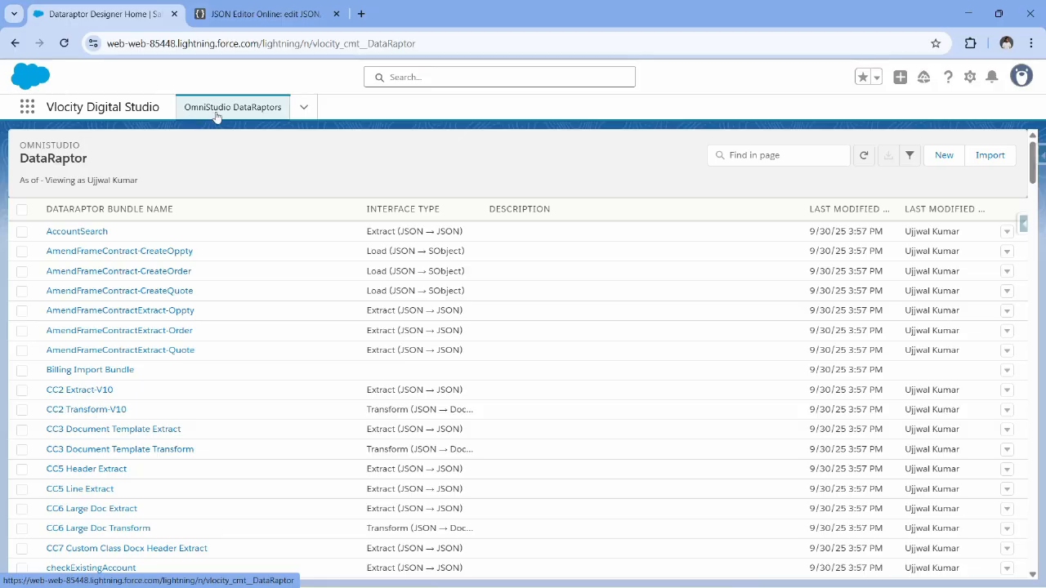
Start creating a new DataRaptor, then switch to JSON Editor Online and copy the entire input quote JSON.
left_click(955, 157)
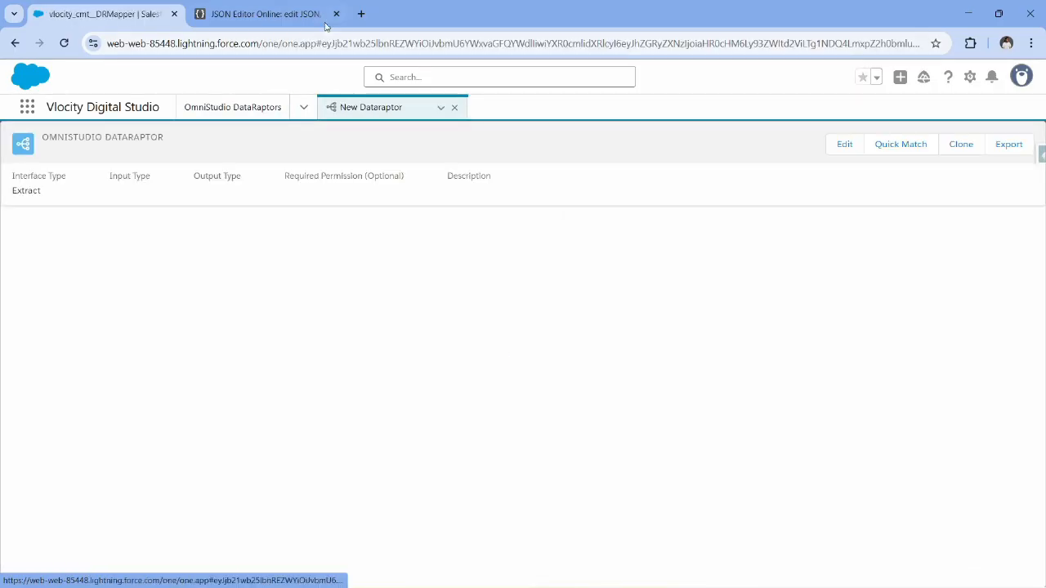
left_click(274, 23)
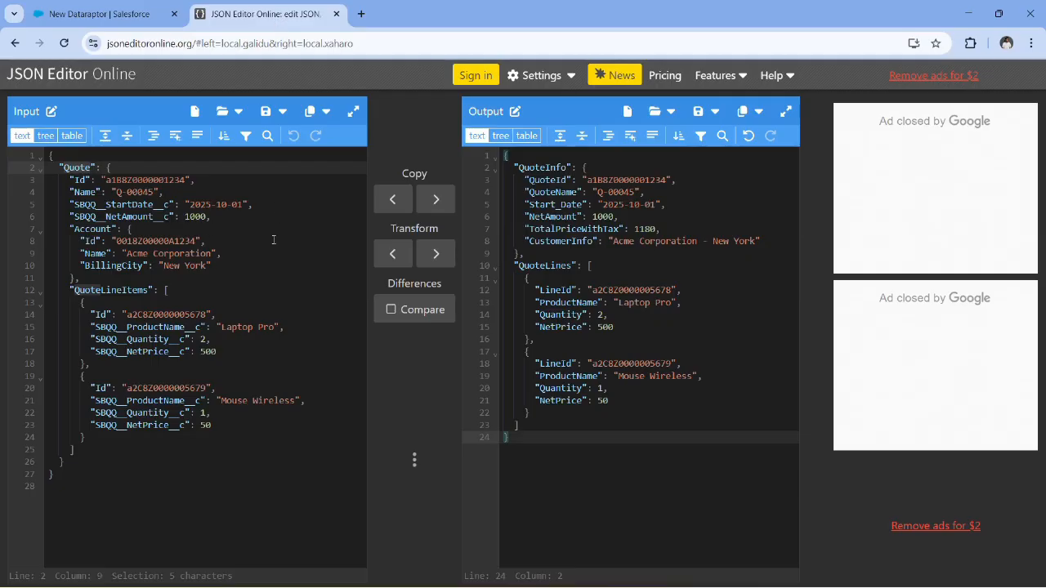
left_click(274, 240)
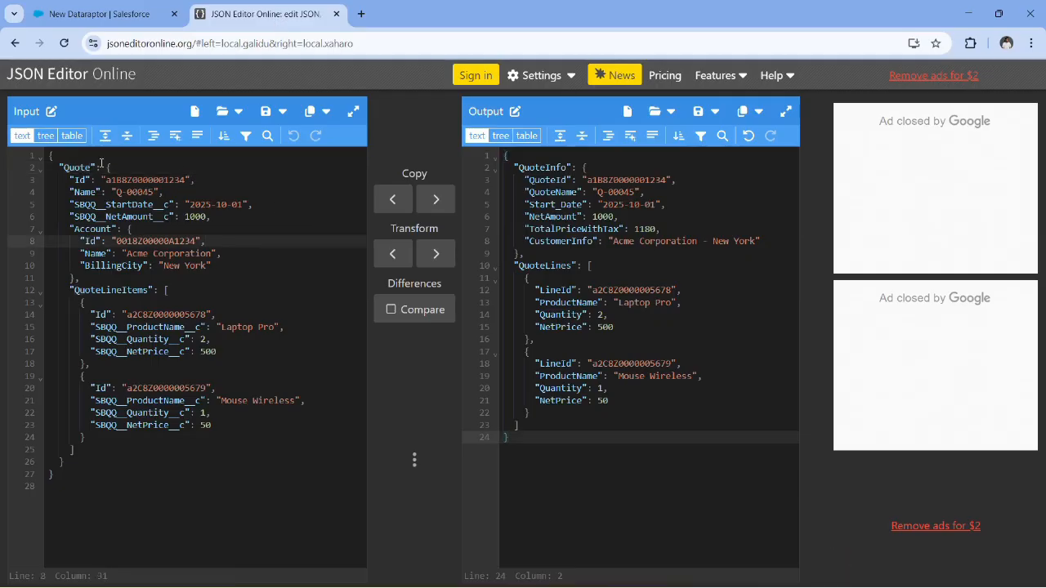
left_click(234, 228)
left_click(701, 268)
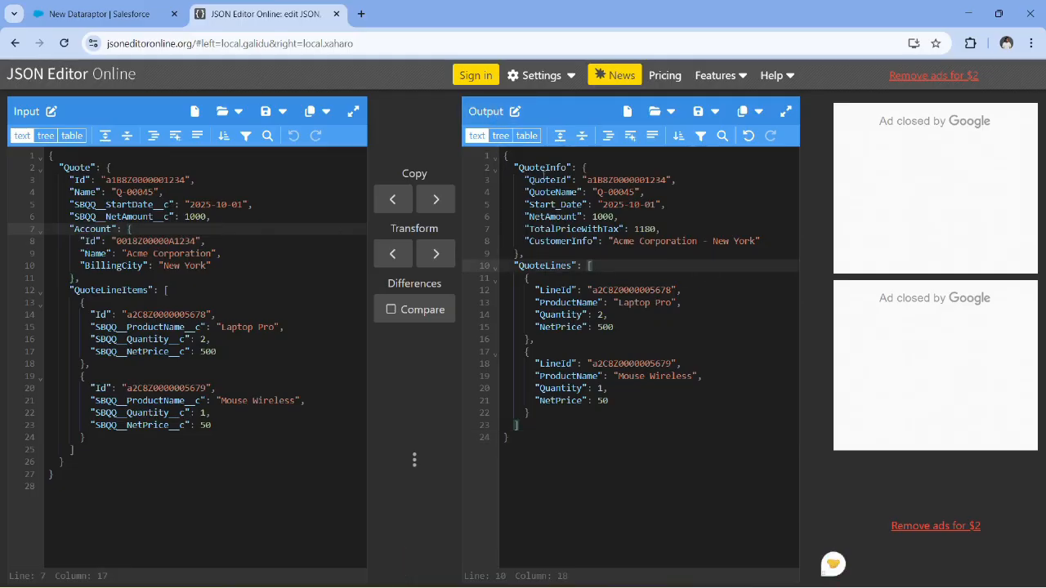
left_click(304, 255)
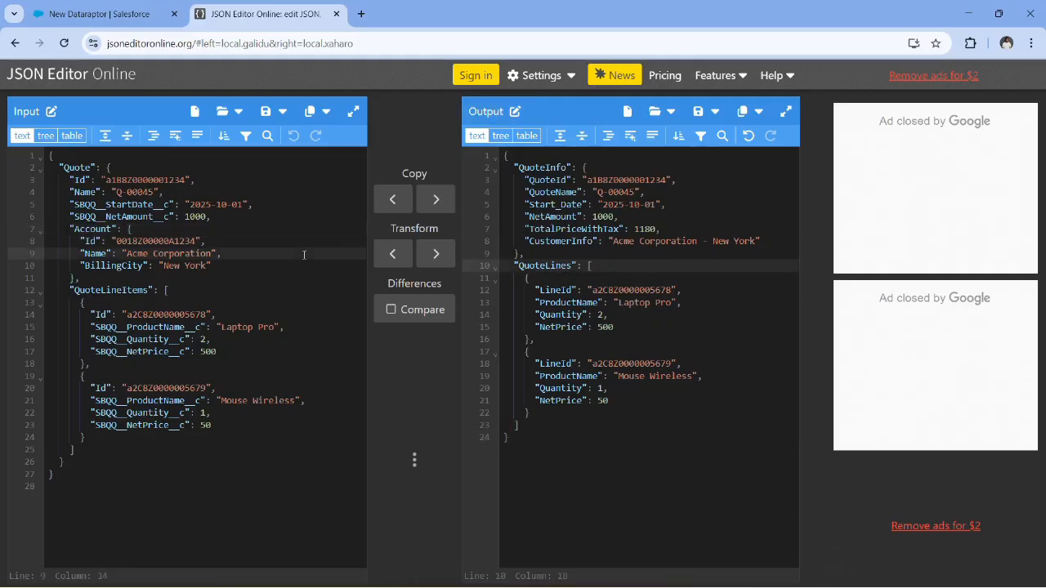
key("ctrl+a")
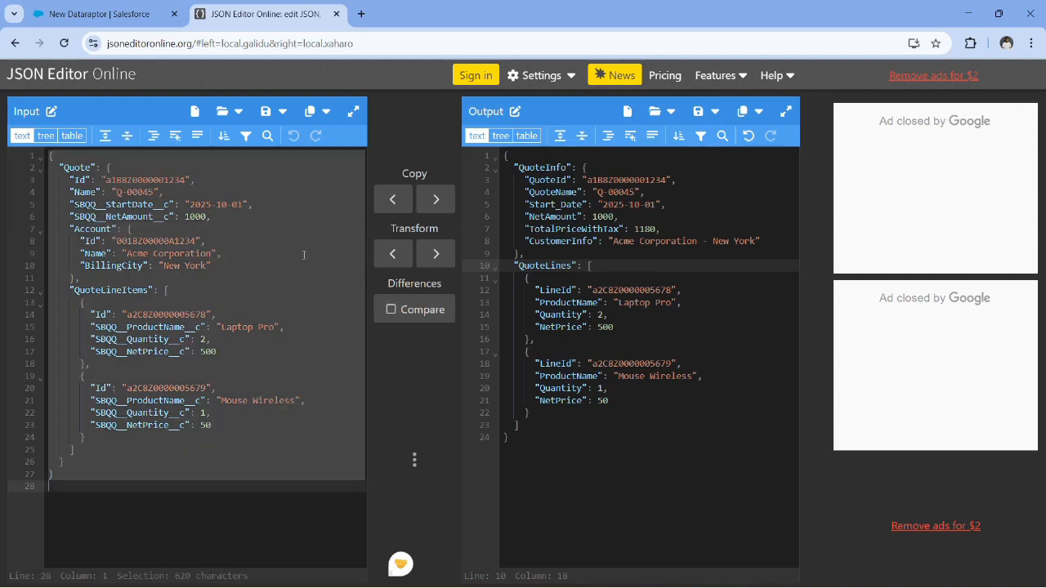
Back in Salesforce, name the new DataRaptor TranformQuoteDetails and set its interface type to Transform.
left_click(98, 14)
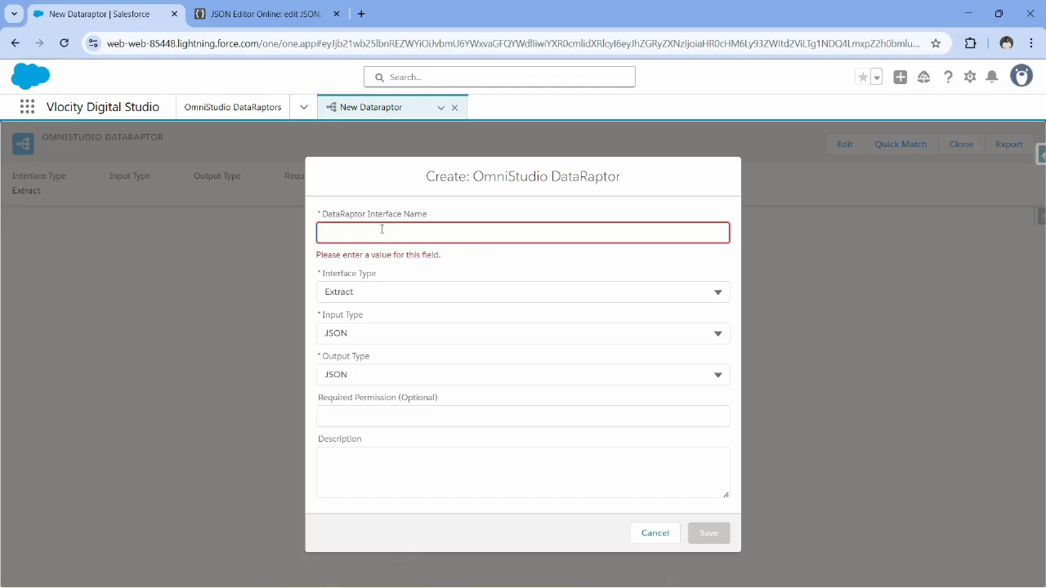
type("TranformQuote")
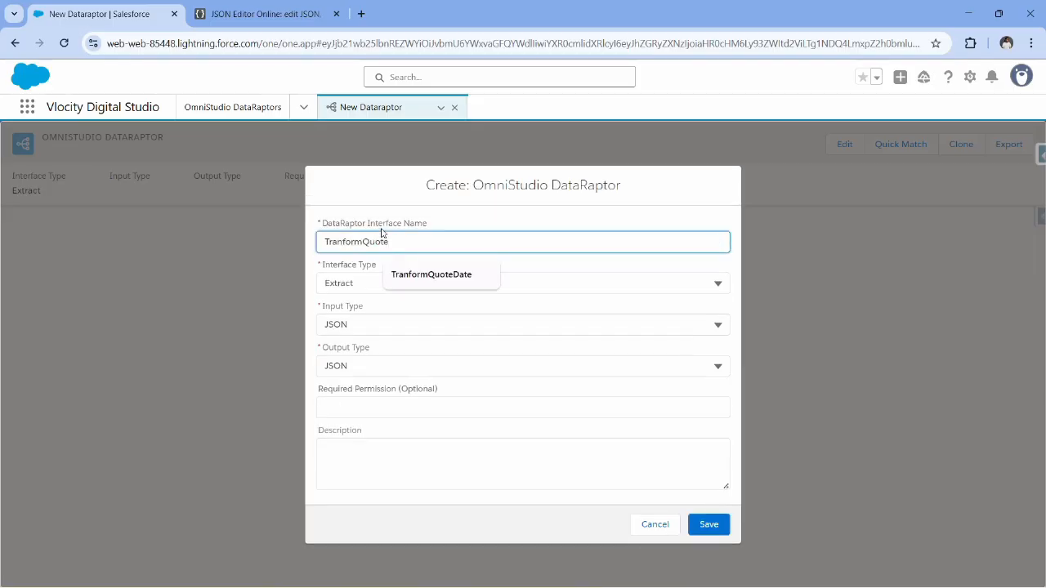
type("Details")
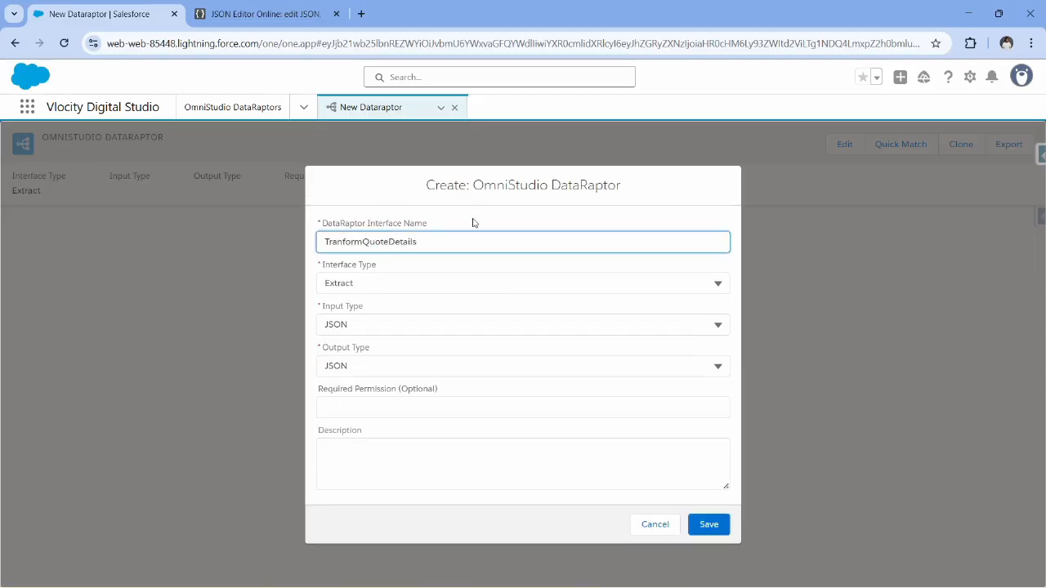
left_click(474, 223)
left_click(405, 284)
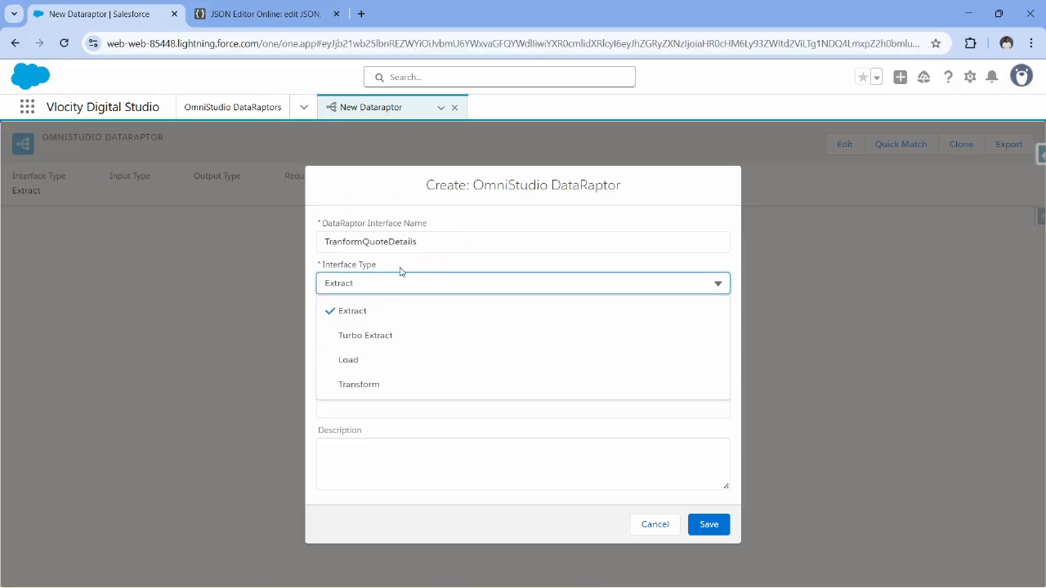
left_click(383, 386)
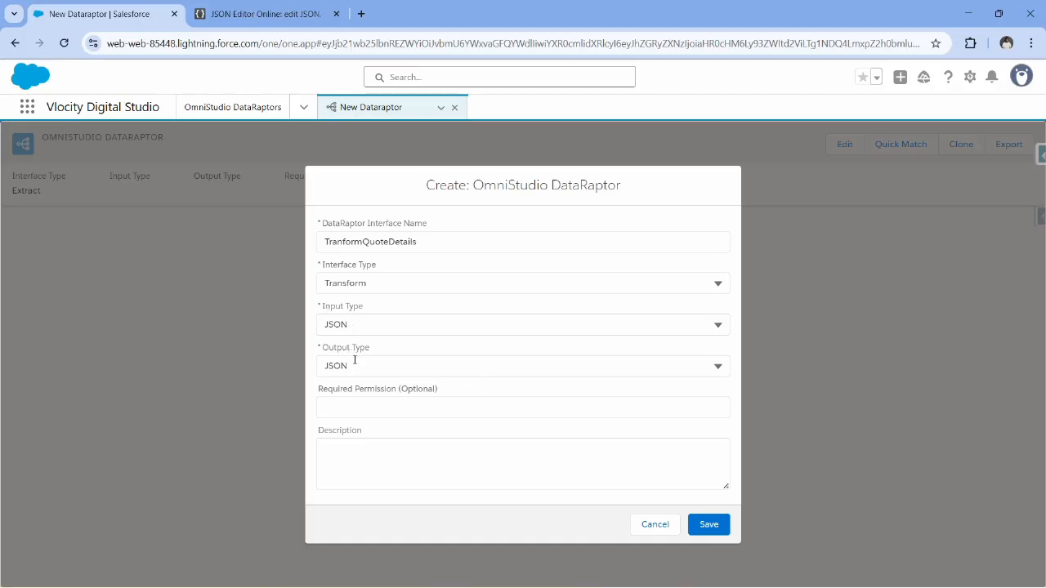
Enter the description "Tranform Quote Data for API" and save the new DataRaptor.
left_click(373, 464)
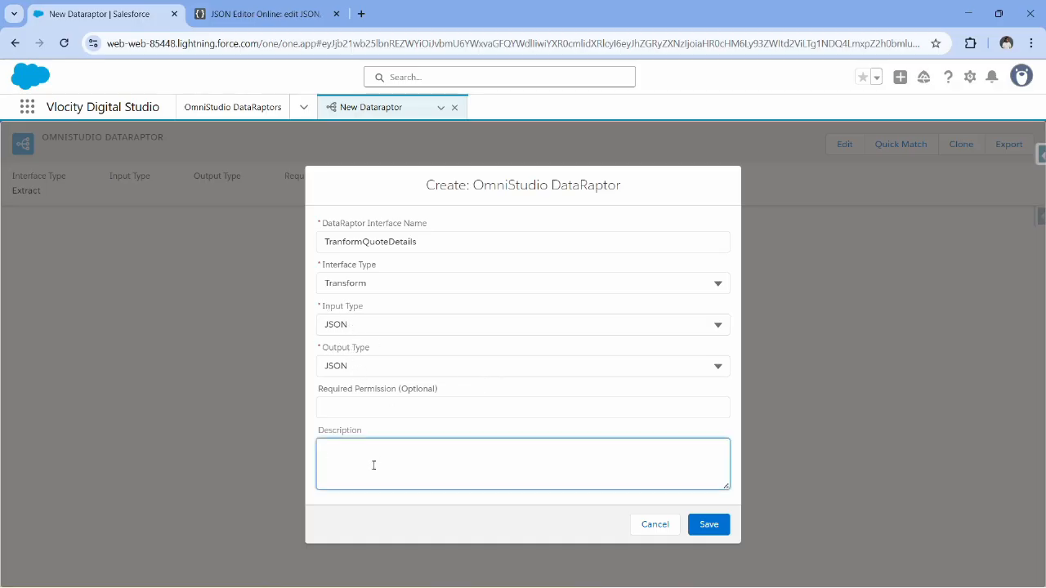
type("Tranform Q")
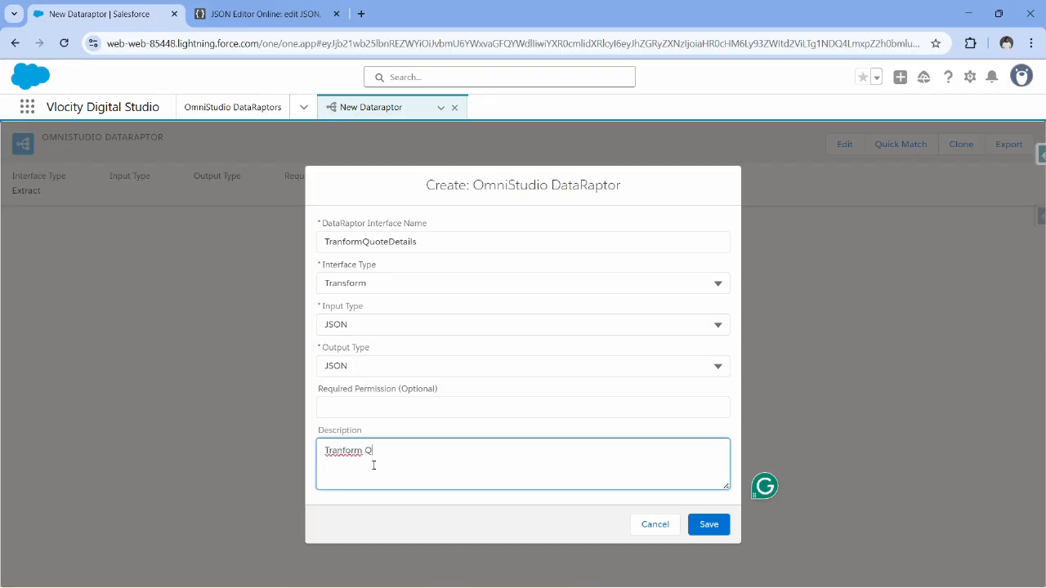
type("uote Data for API")
left_click(707, 524)
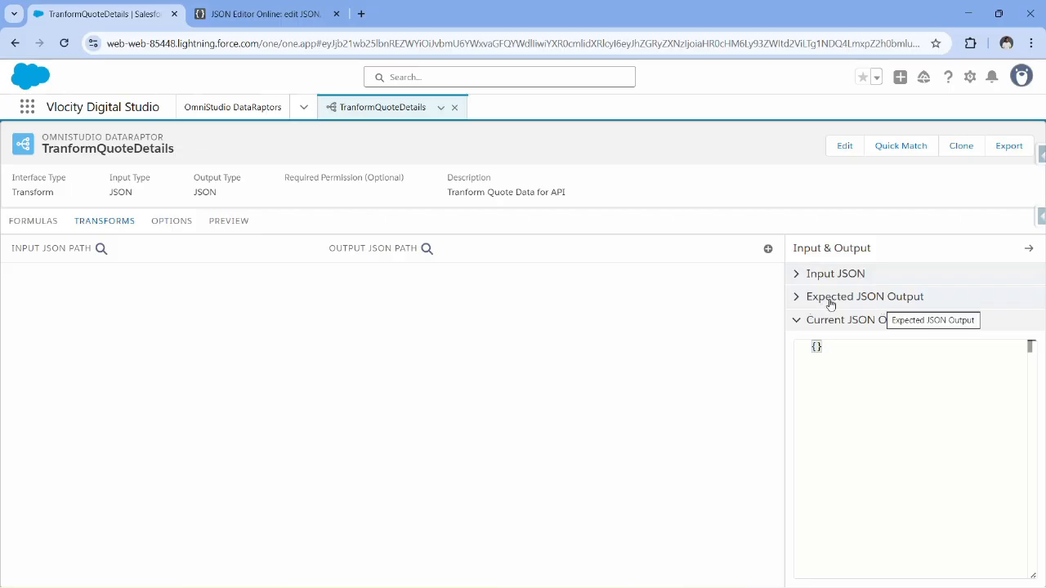
Paste the copied quote JSON as the DataRaptor's Input JSON and check it through to the line items.
left_click(803, 277)
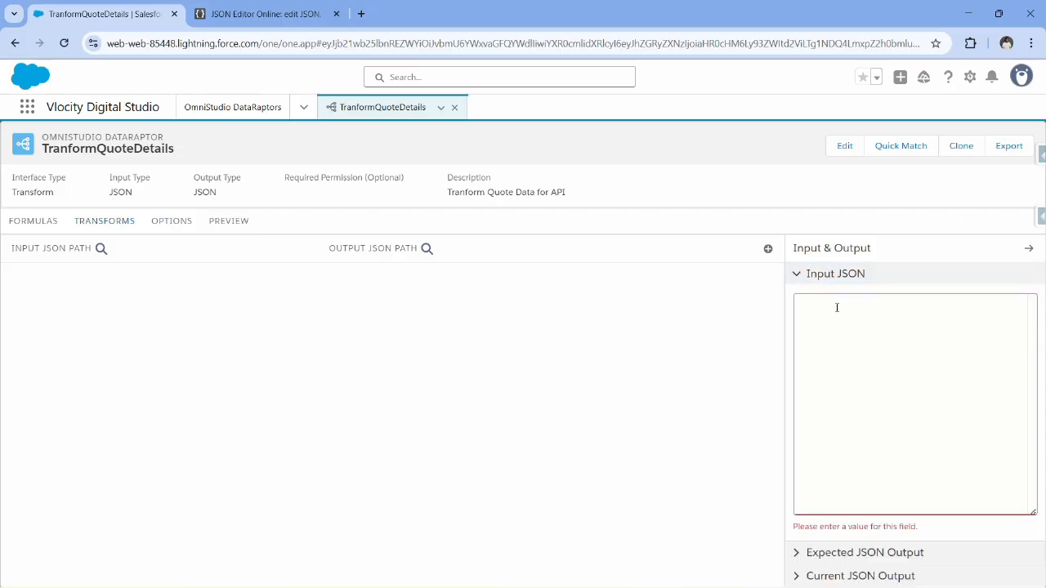
key("ctrl+v")
scroll(864, 355, "up", 5)
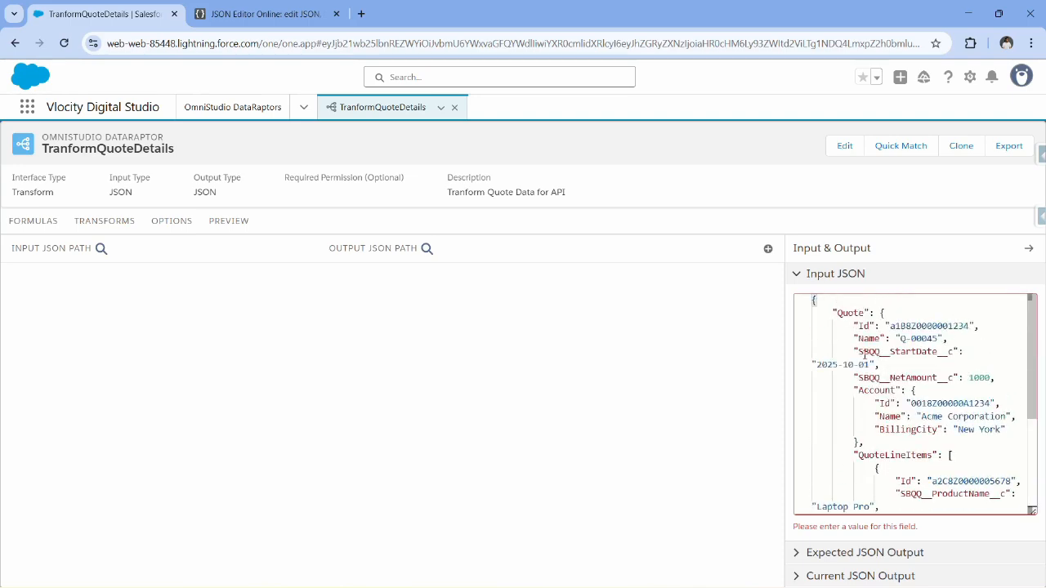
left_click(924, 310)
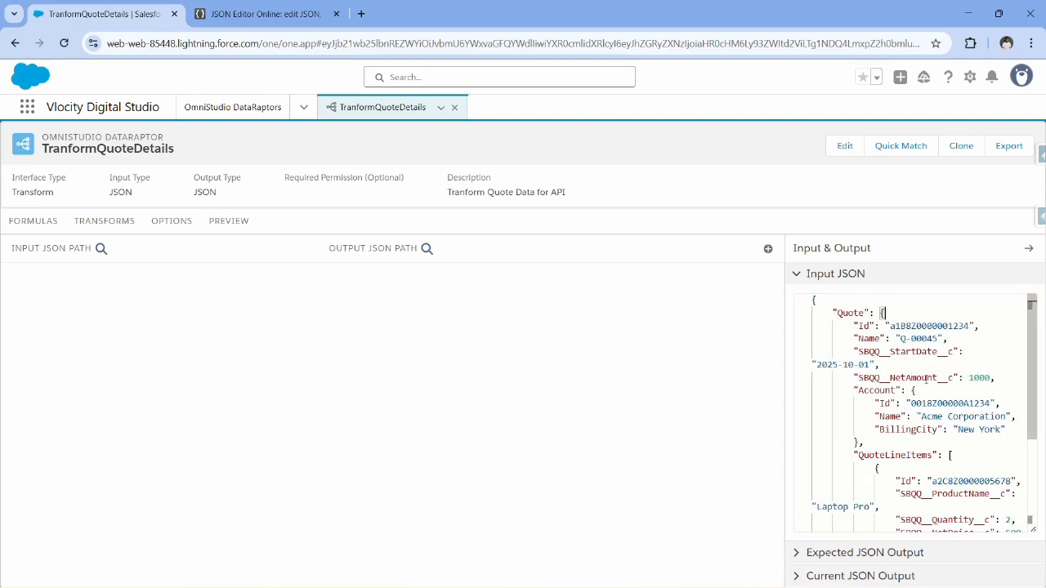
scroll(923, 381, "down", 1)
scroll(916, 377, "up", 1)
scroll(915, 365, "down", 3)
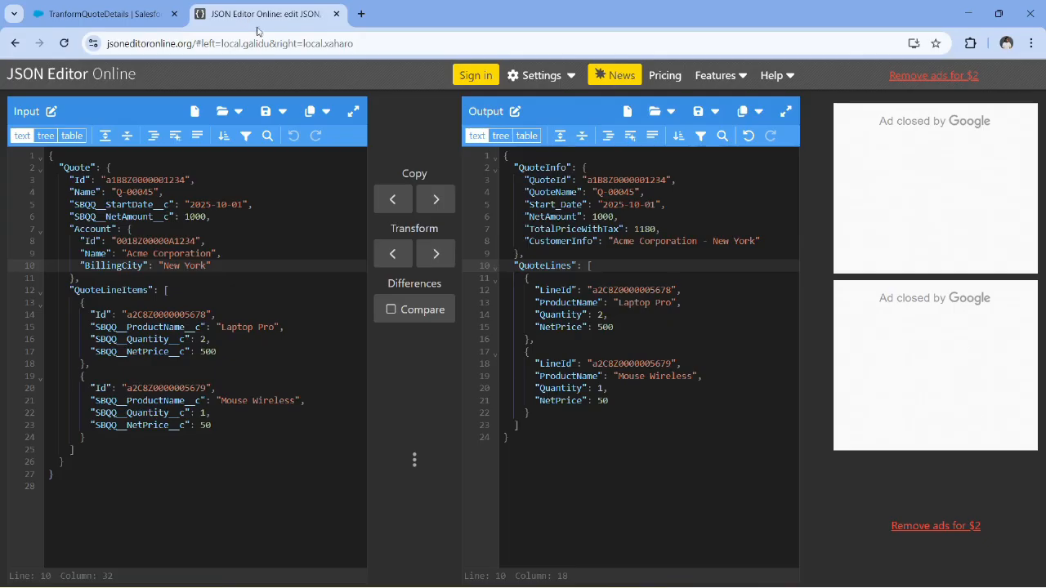
Switch to JSON Editor Online and copy the entire output JSON containing QuoteInfo and QuoteLines.
left_click(261, 14)
left_click(671, 250)
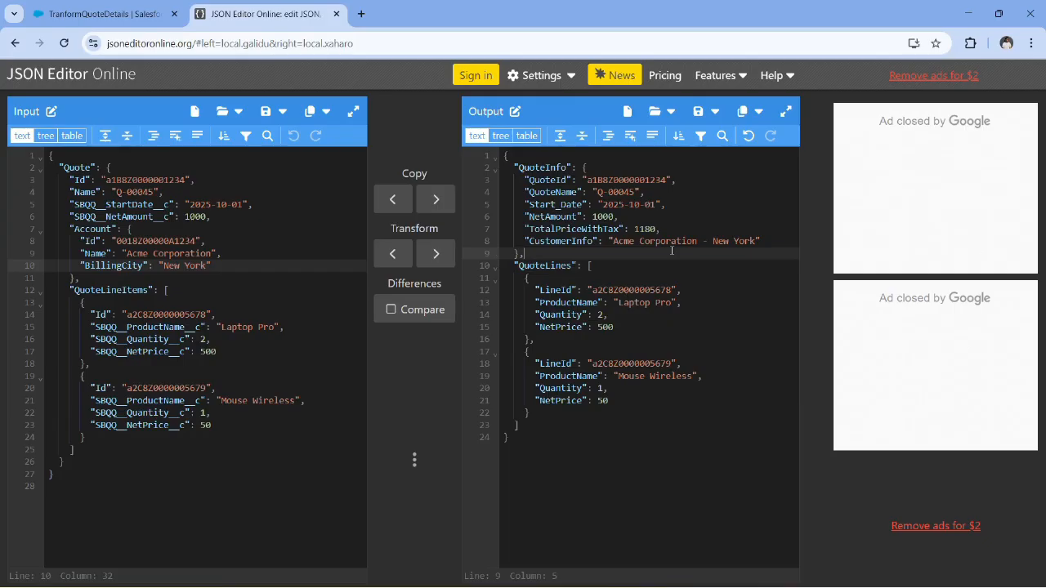
key("ctrl+a")
key("ctrl+c")
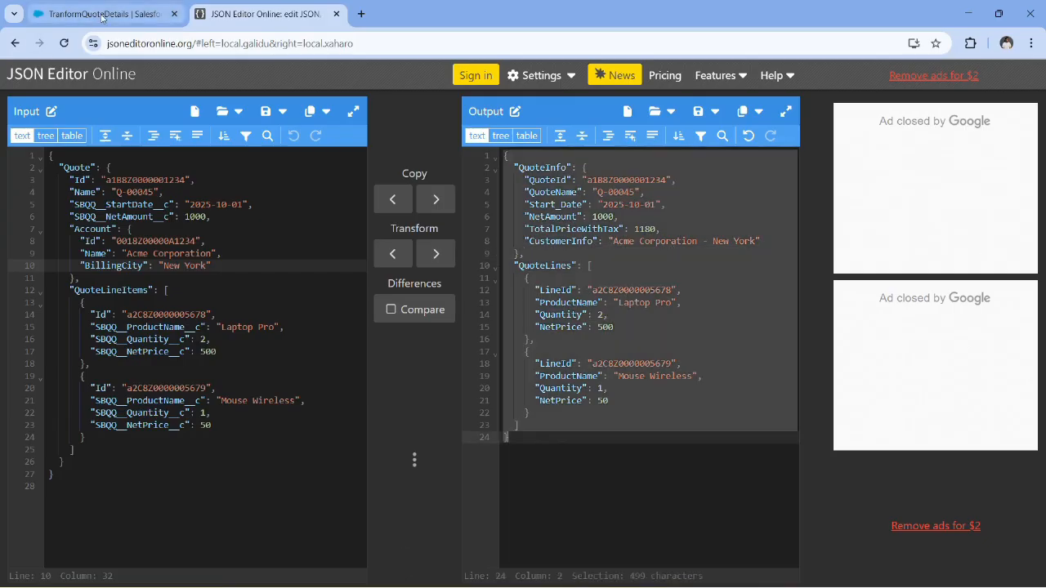
Return to the TranformQuoteDetails DataRaptor in Salesforce and paste the copied JSON as its Expected JSON Output.
left_click(99, 14)
left_click(833, 555)
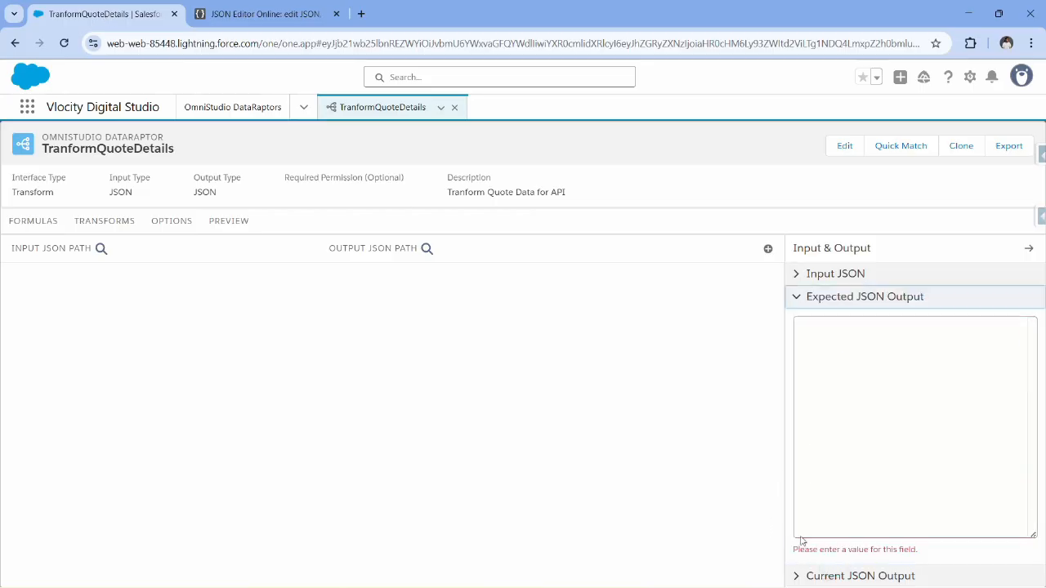
left_click(879, 349)
key("ctrl+v")
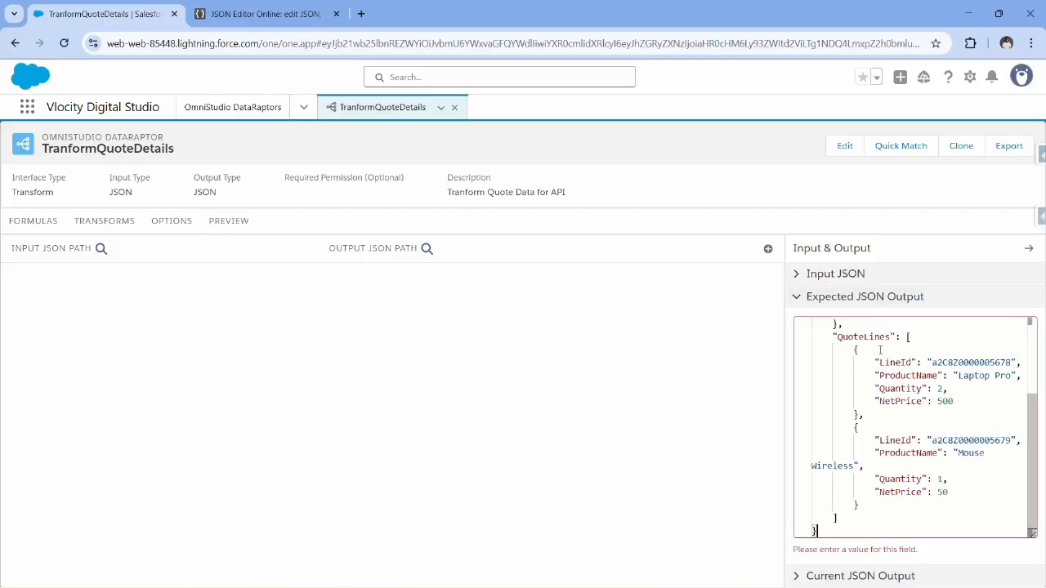
left_click(798, 298)
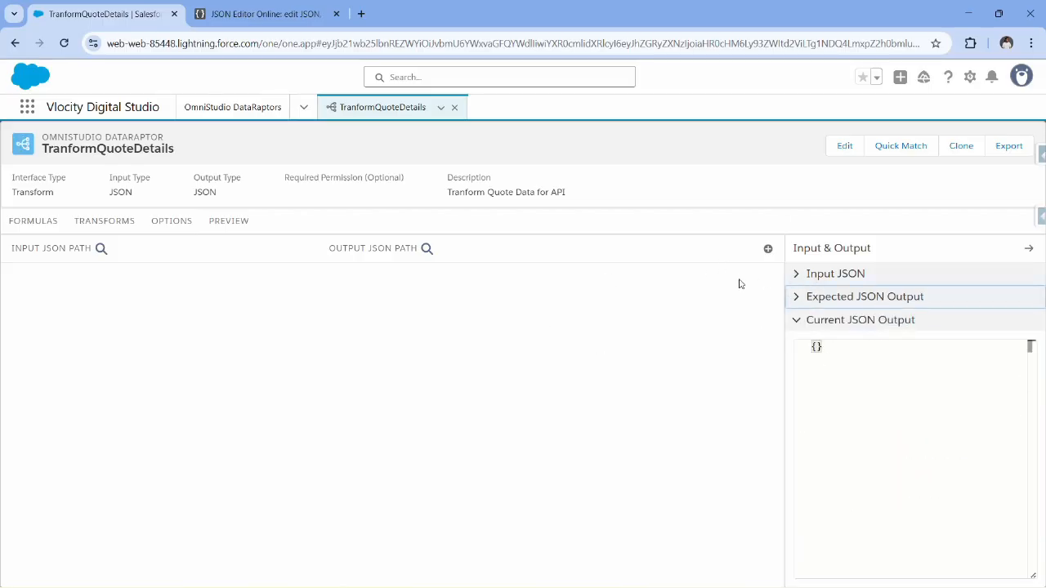
With the Input JSON shown for reference, add a transform mapping from input path Quote:Id to output path QuoteInfo:QuoteId.
left_click(794, 276)
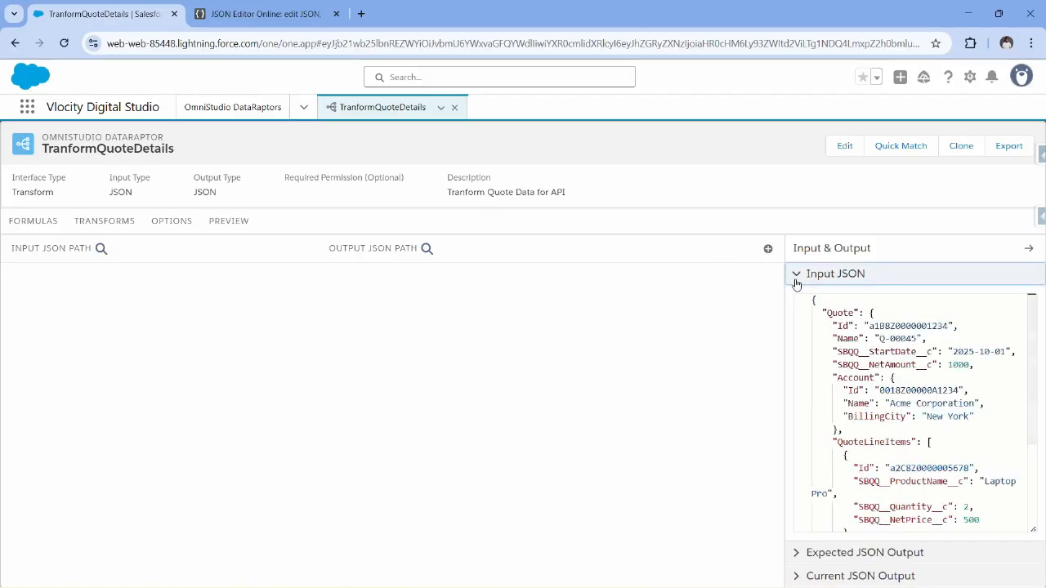
left_click(882, 311)
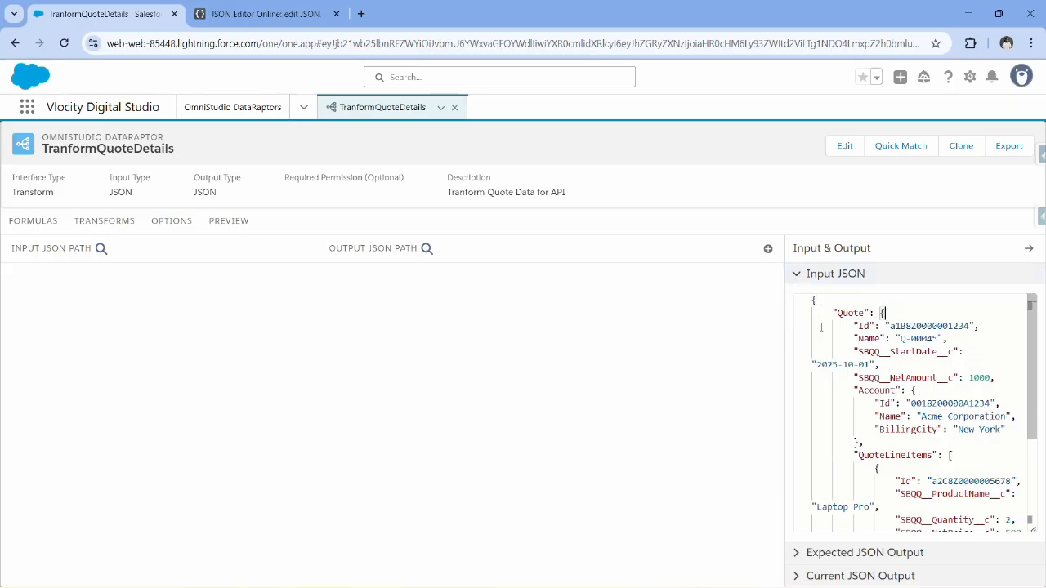
left_click(768, 250)
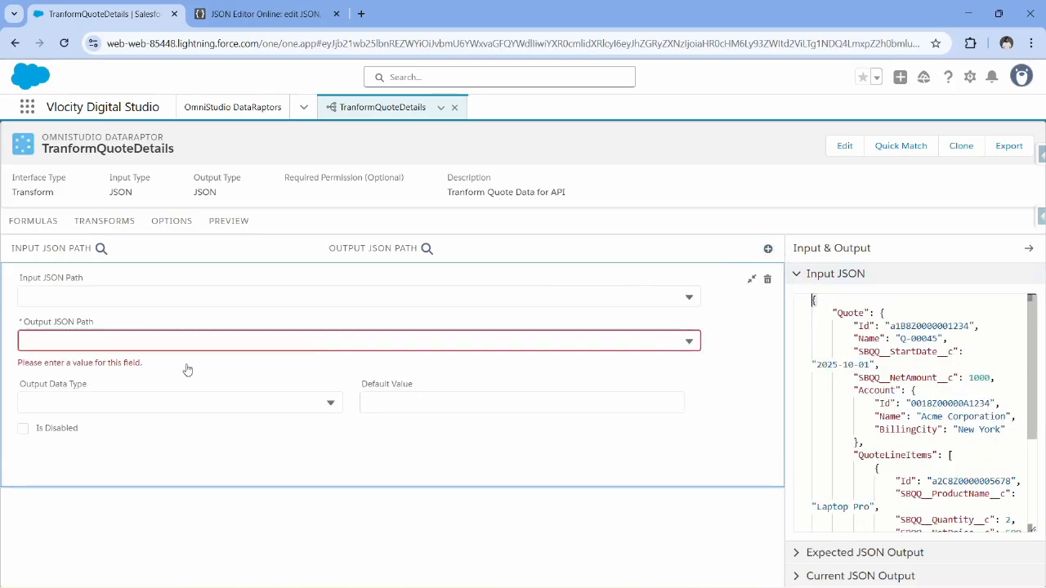
left_click(122, 293)
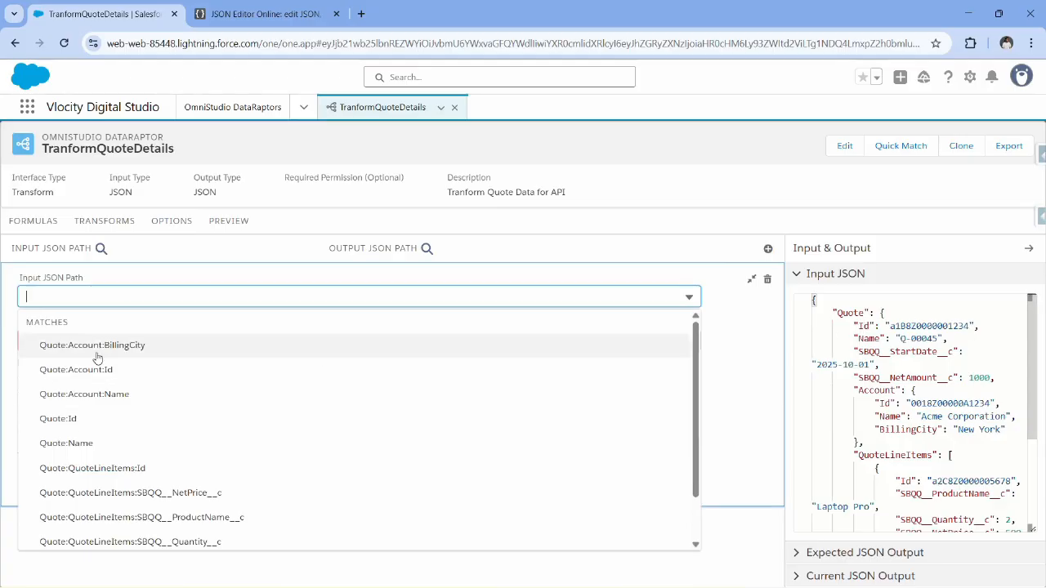
left_click(106, 417)
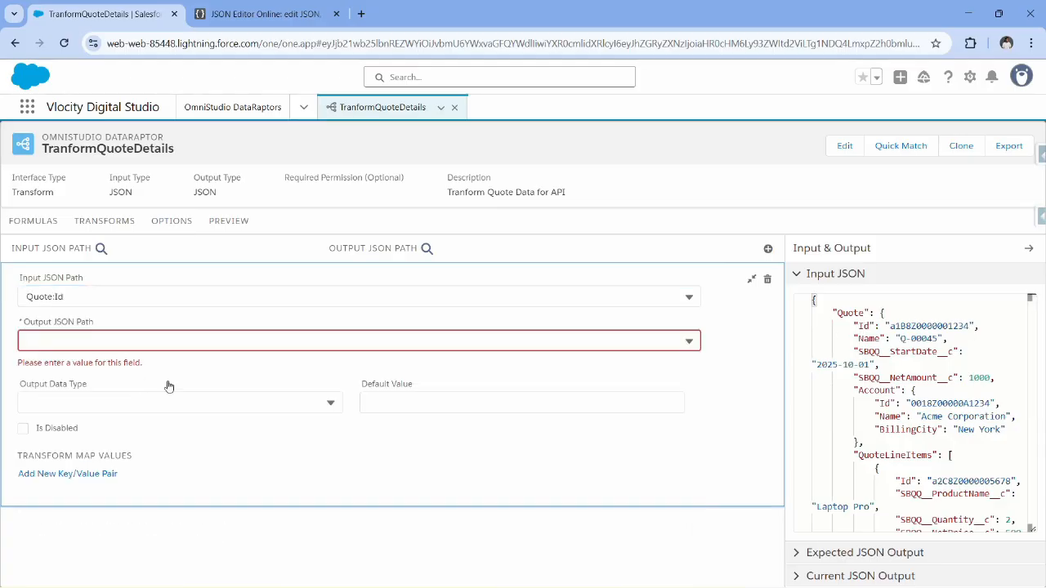
left_click(222, 333)
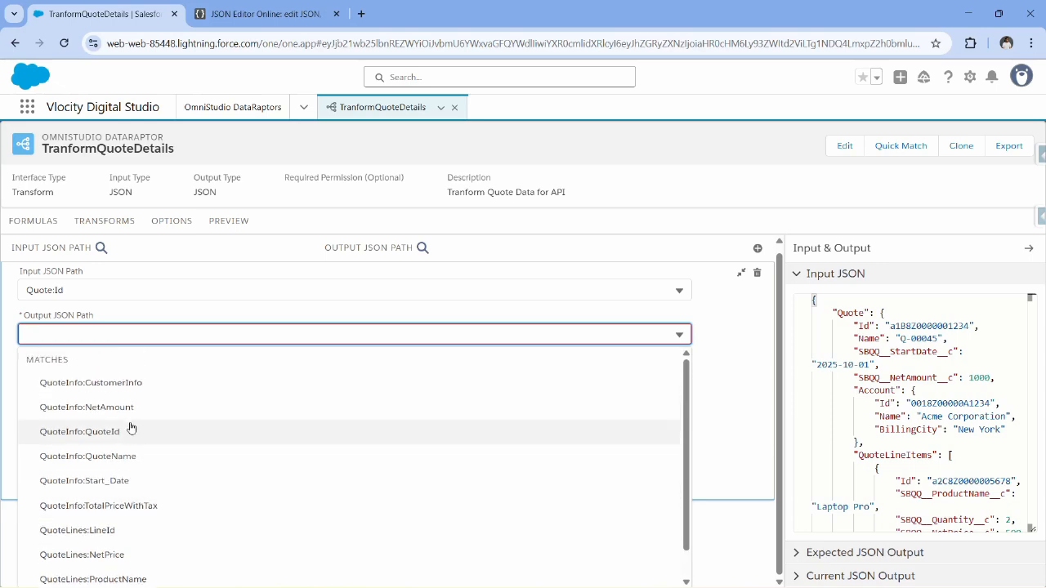
scroll(137, 424, "down", 1)
left_click(136, 426)
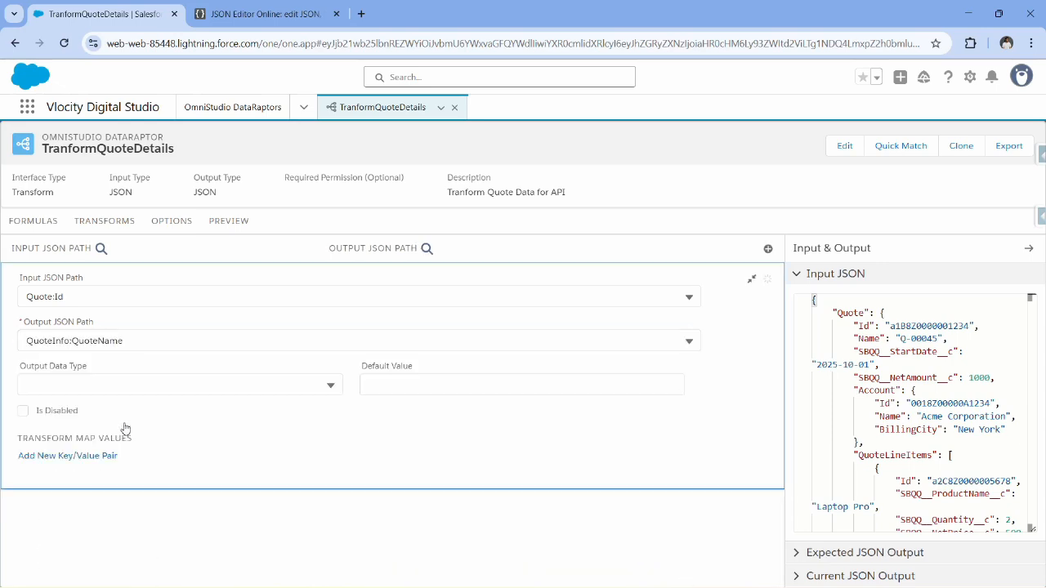
left_click(171, 342)
left_click(314, 394)
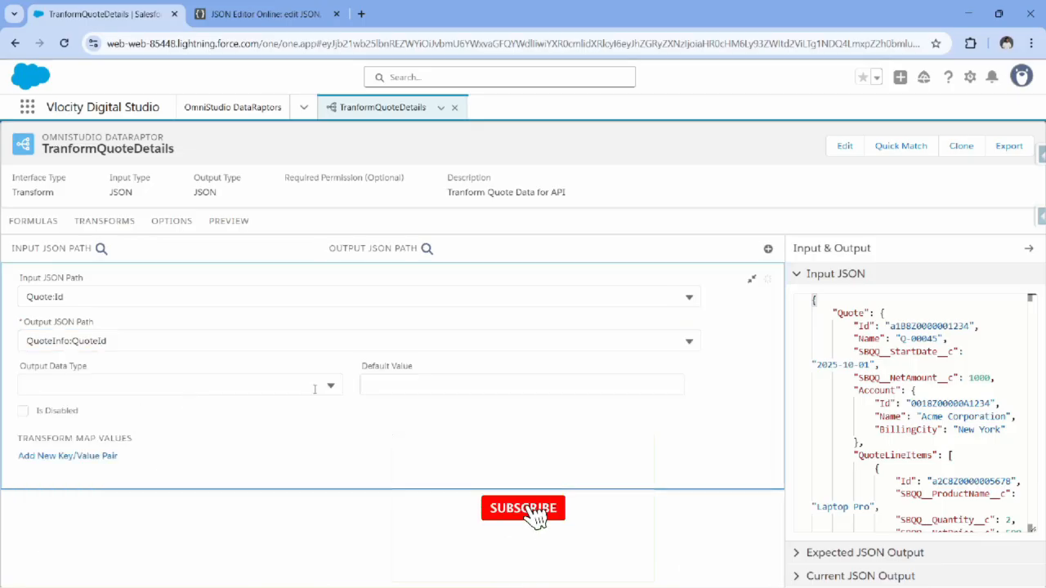
left_click(752, 279)
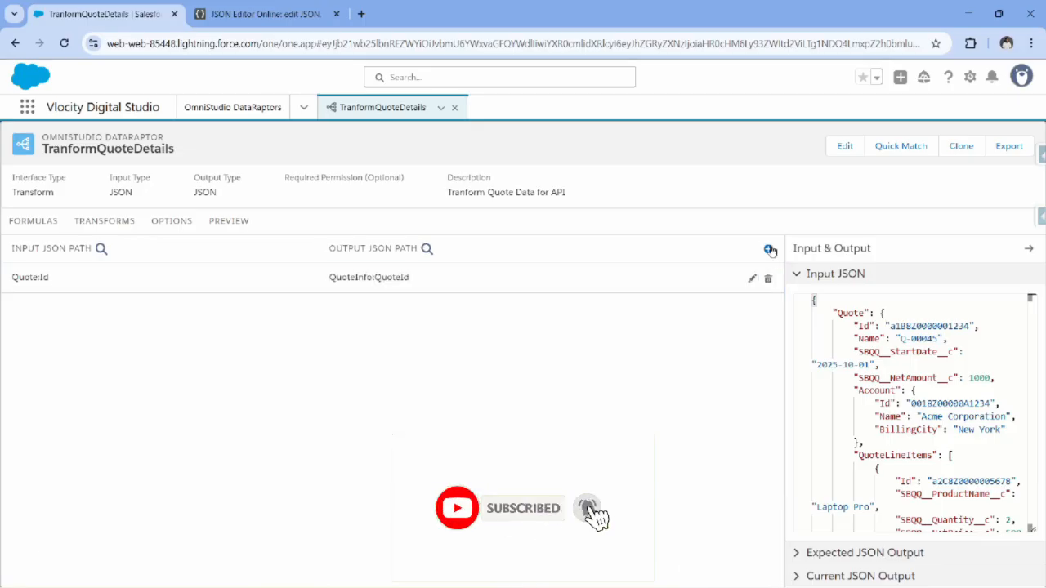
Add a transform mapping from input path Quote:Name to output path QuoteInfo:QuoteName.
left_click(768, 249)
left_click(100, 320)
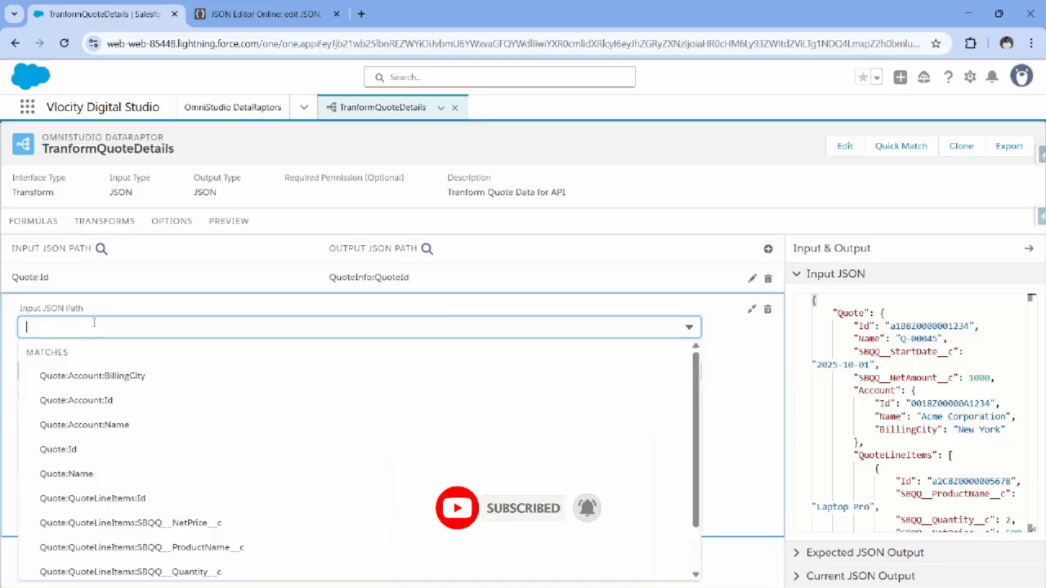
left_click(112, 475)
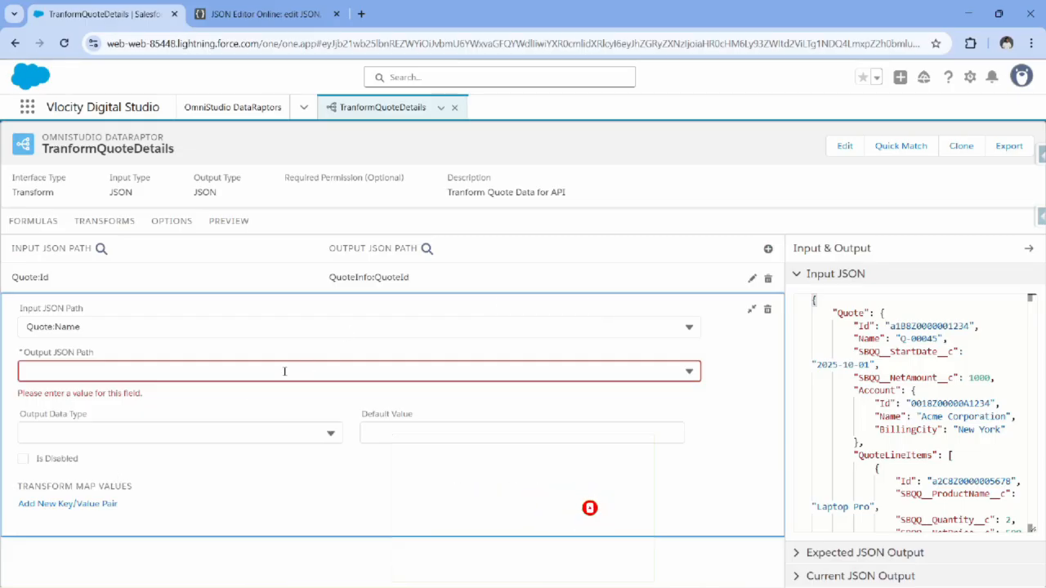
left_click(308, 365)
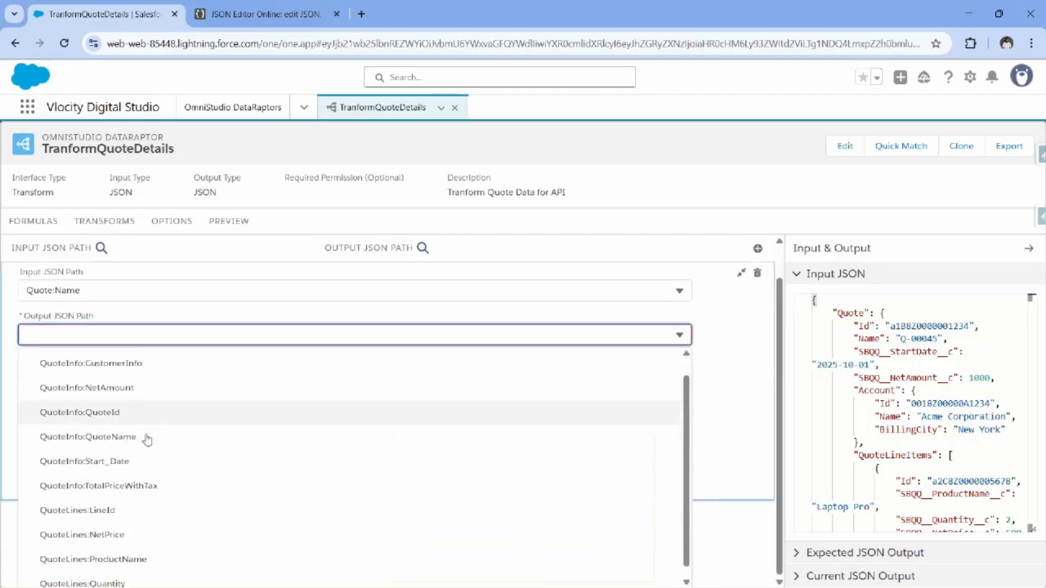
scroll(145, 441, "down", 1)
scroll(128, 411, "up", 1)
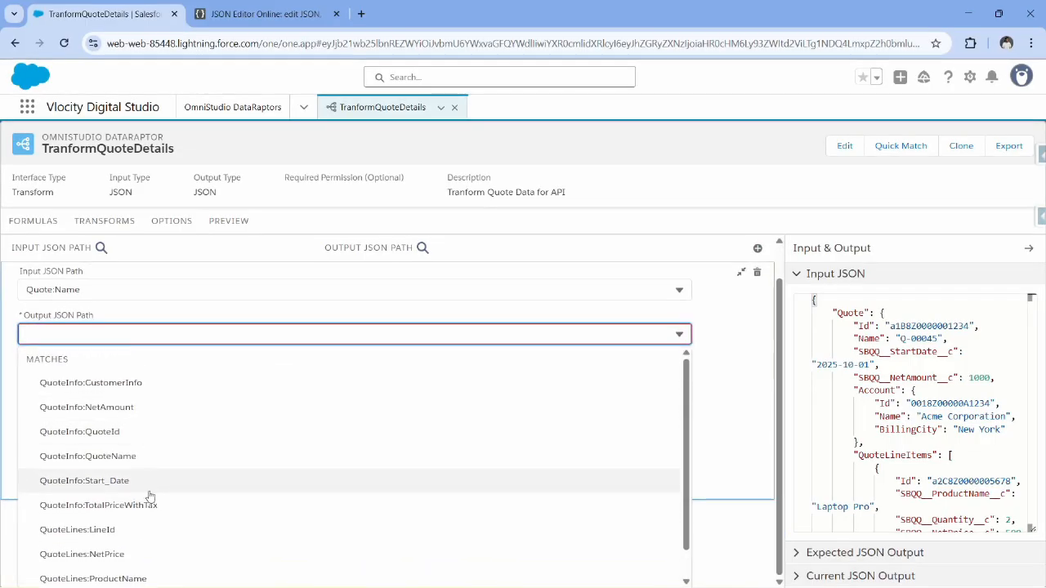
scroll(147, 501, "down", 1)
scroll(139, 467, "up", 2)
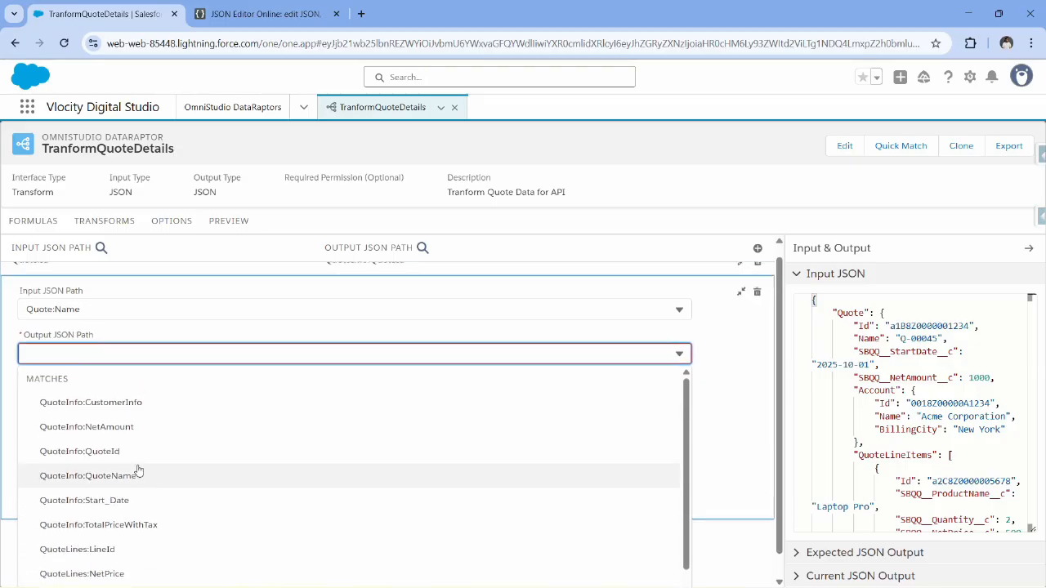
scroll(162, 451, "down", 1)
scroll(163, 452, "down", 1)
left_click(168, 429)
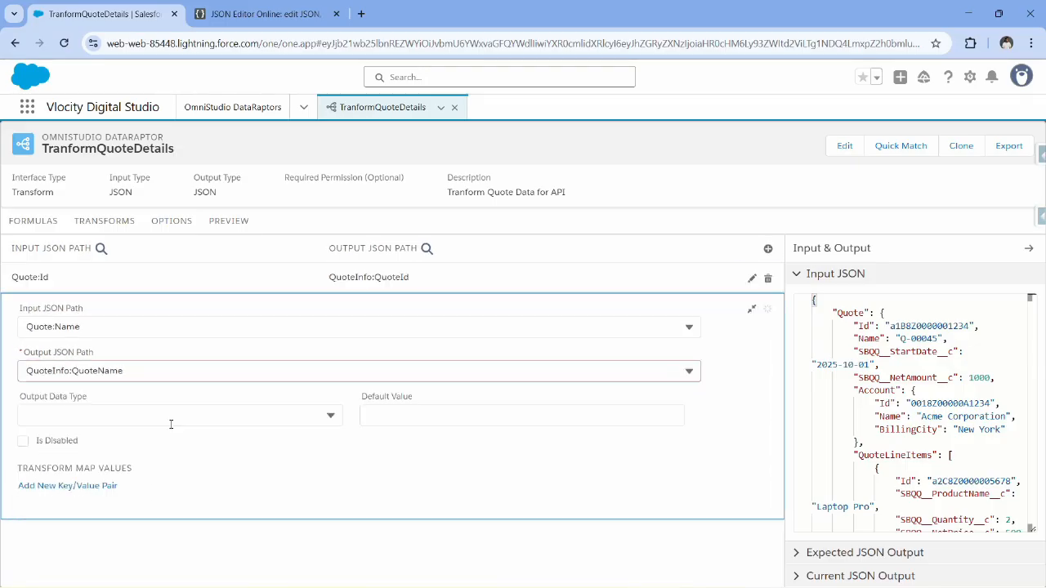
left_click(749, 316)
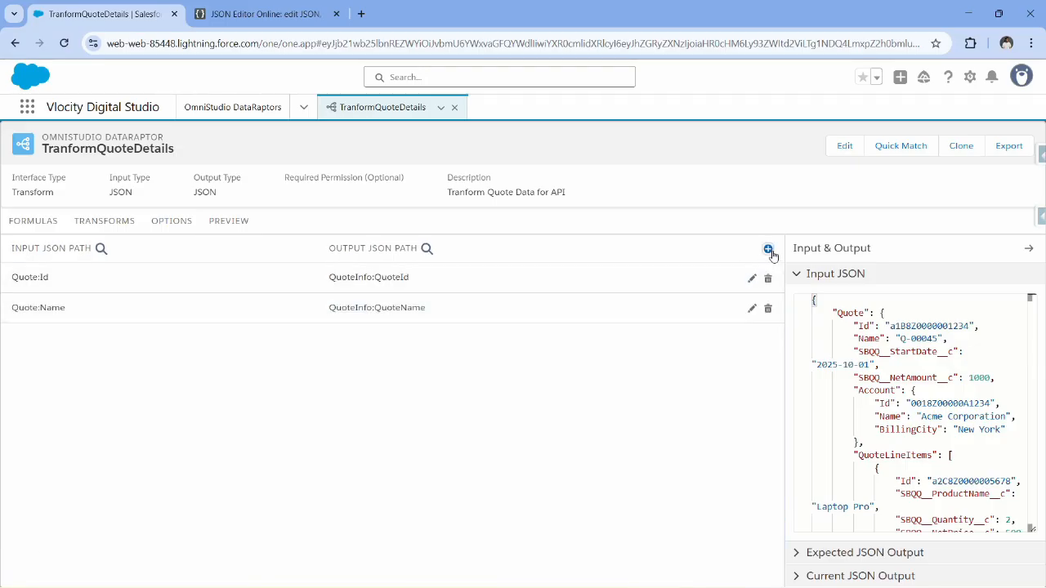
Add a transform mapping from input path Quote:SBQQ__StartDate__c to output path QuoteInfo:Start_Date.
left_click(767, 248)
left_click(158, 357)
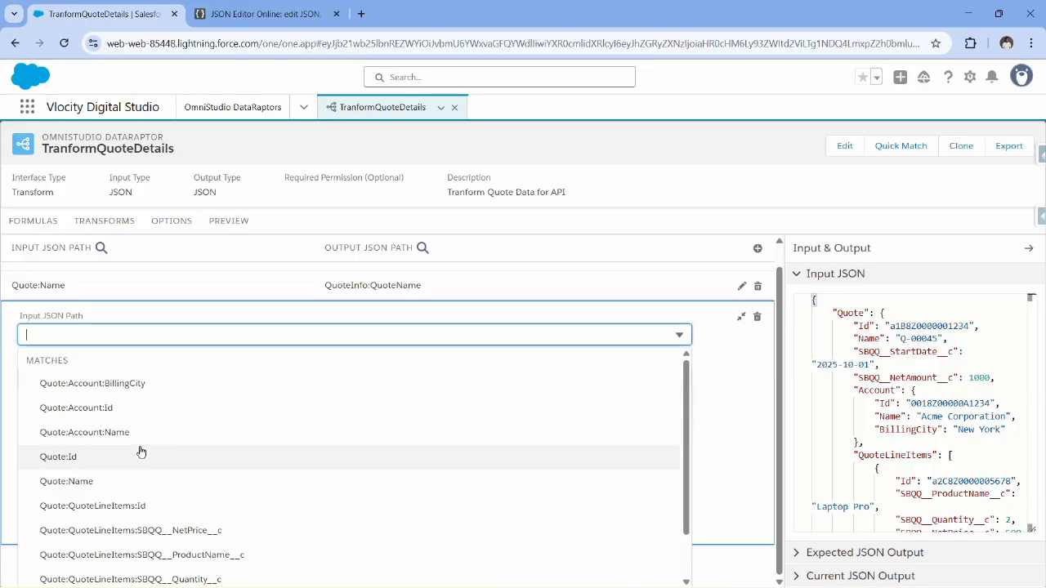
scroll(143, 456, "down", 1)
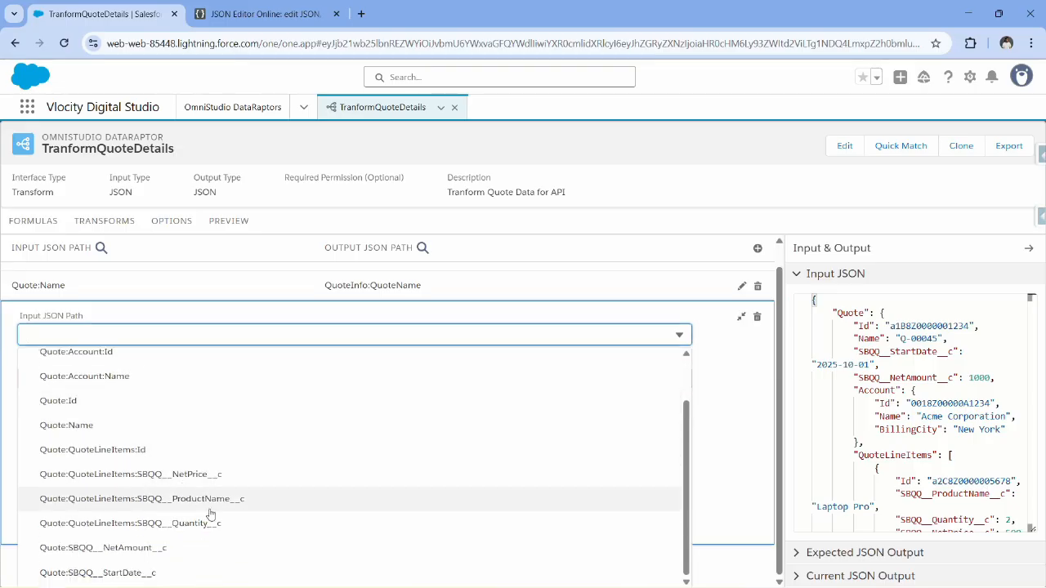
left_click(128, 573)
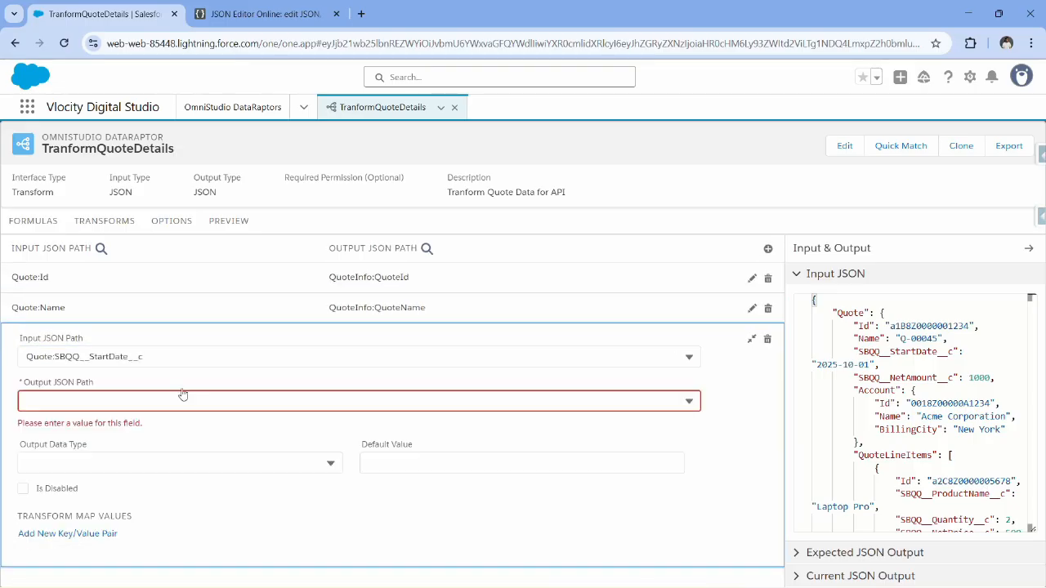
left_click(180, 395)
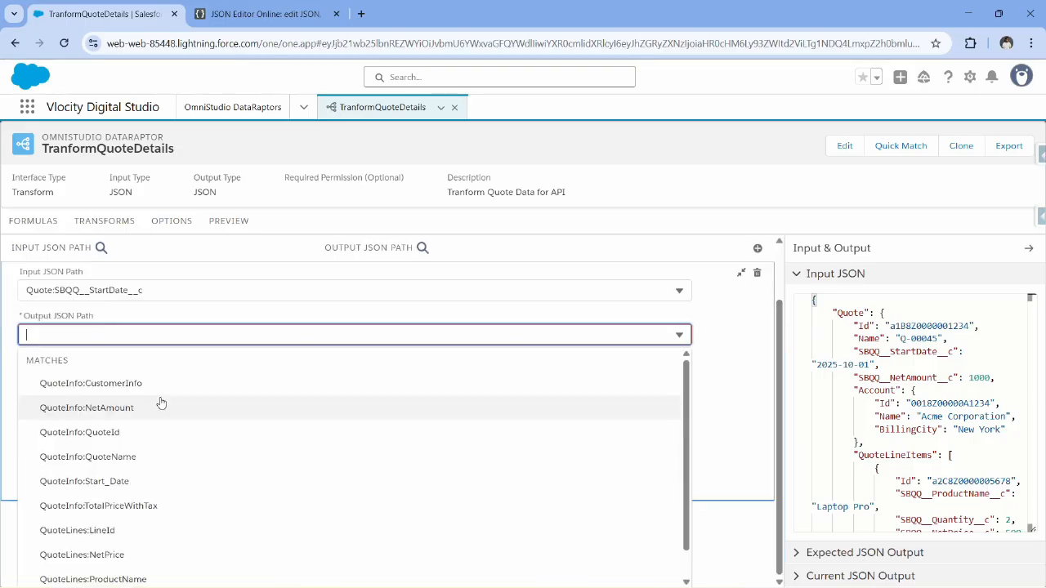
left_click(158, 487)
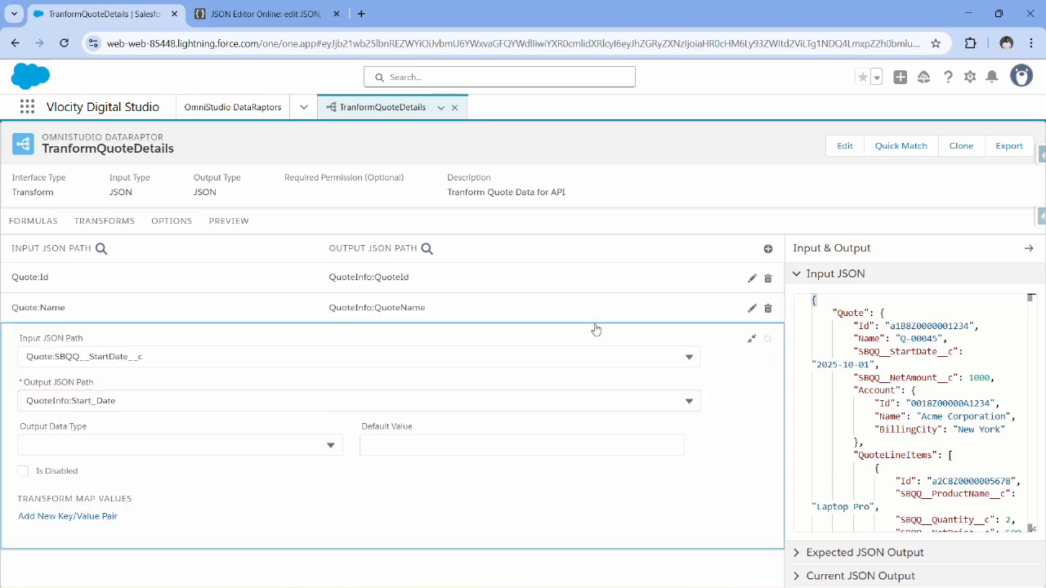
Add a transform mapping from input path Quote:SBQQ__NetAmount__c to output path QuoteInfo:NetAmount.
left_click(759, 248)
left_click(113, 389)
scroll(174, 523, "down", 2)
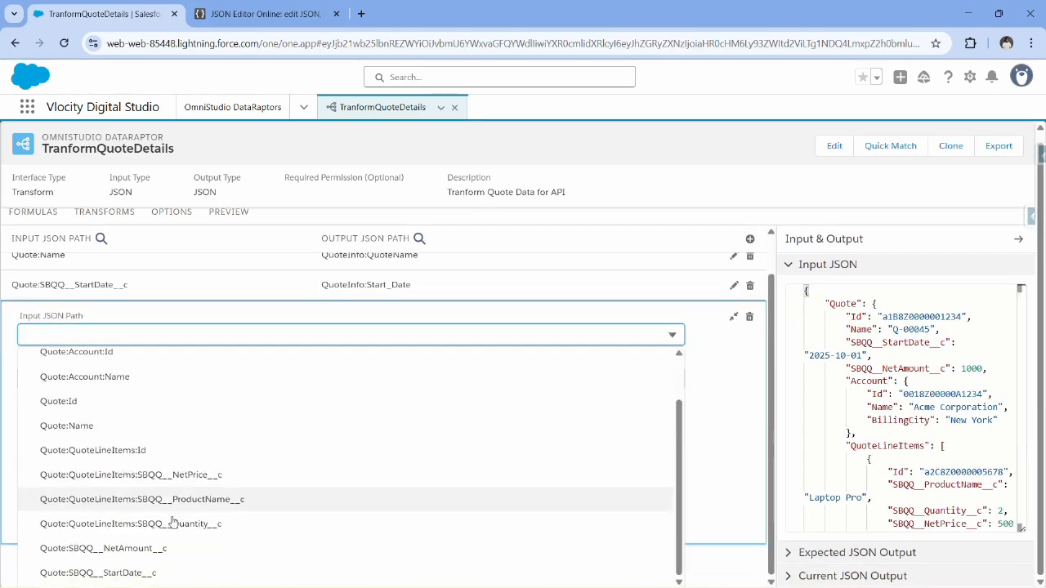
left_click(152, 548)
left_click(164, 388)
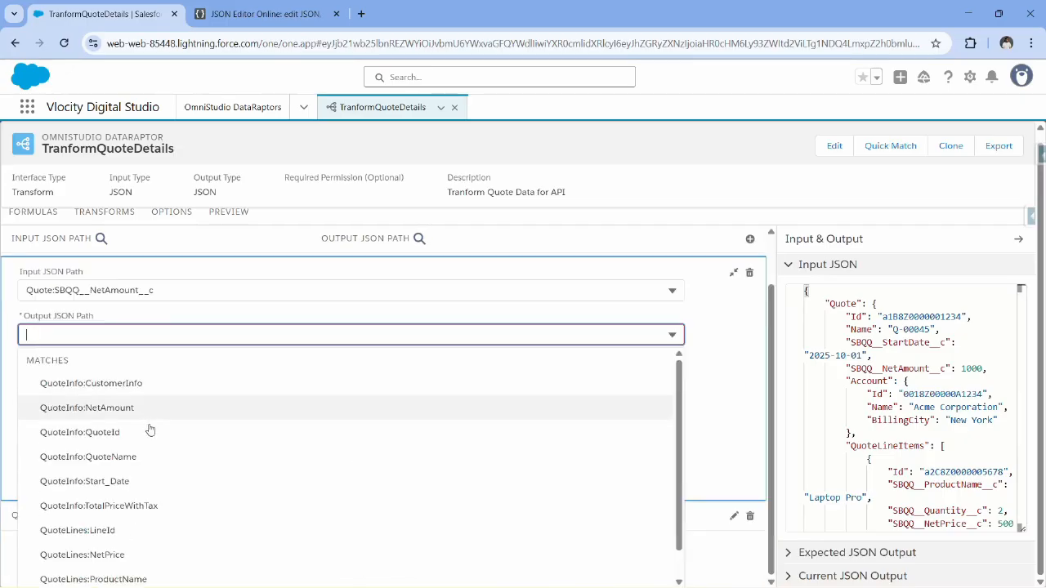
scroll(147, 482, "down", 1)
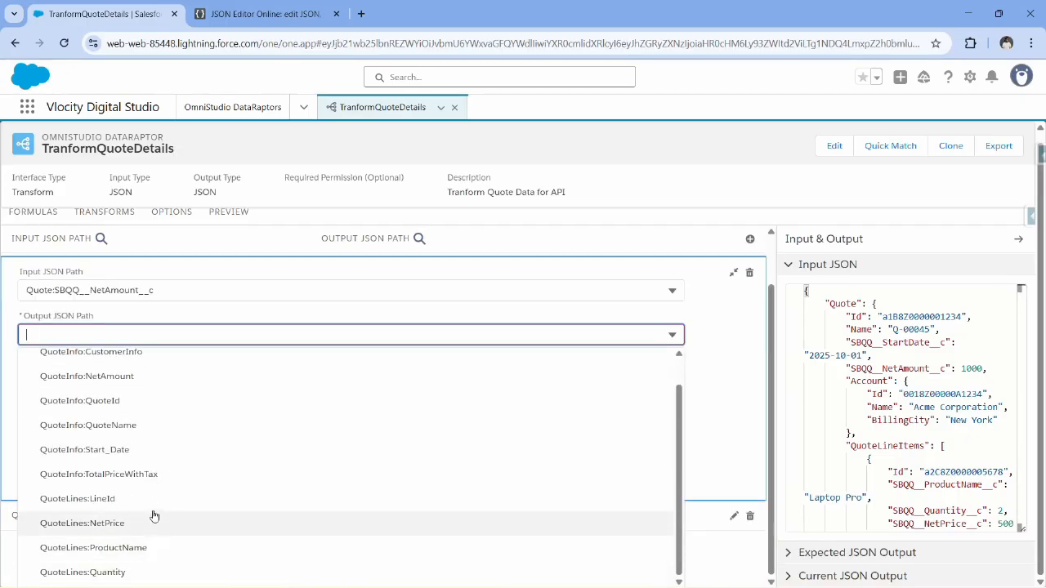
scroll(75, 476, "up", 1)
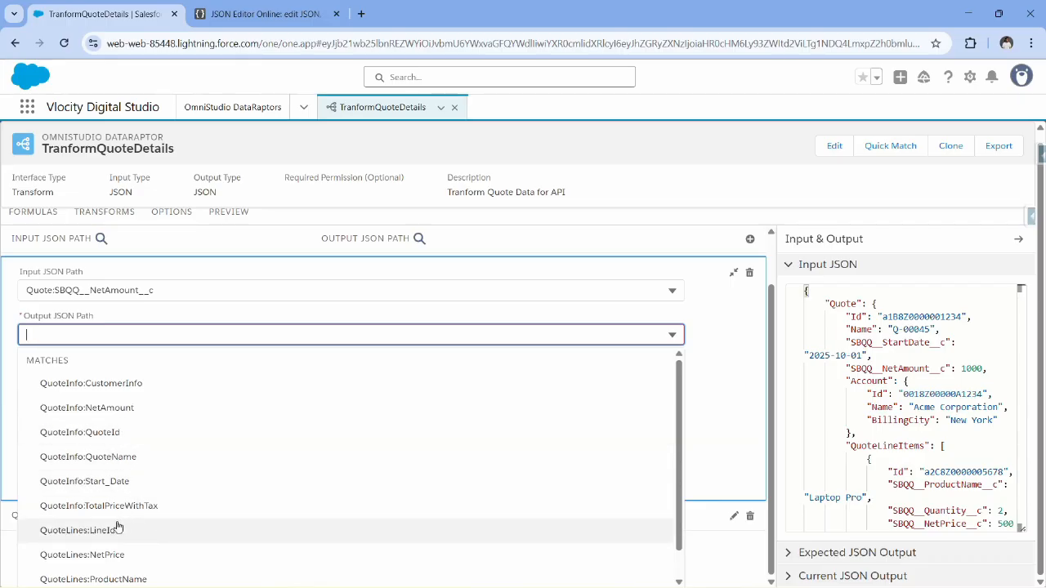
left_click(78, 408)
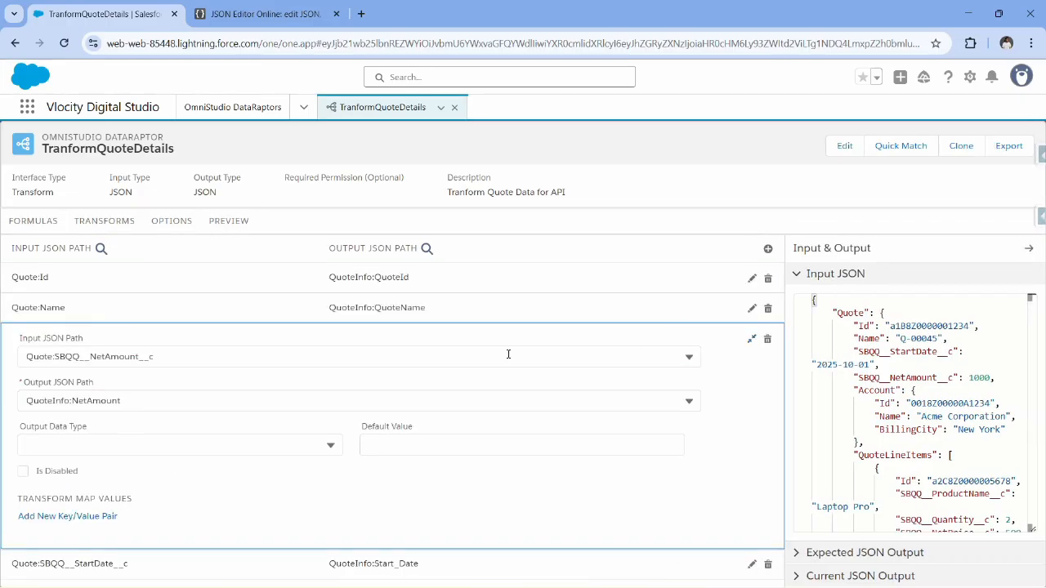
left_click(751, 338)
Switch to JSON Editor Online and compare the TotalPriceWithTax value with NetAmount in the output JSON.
left_click(260, 14)
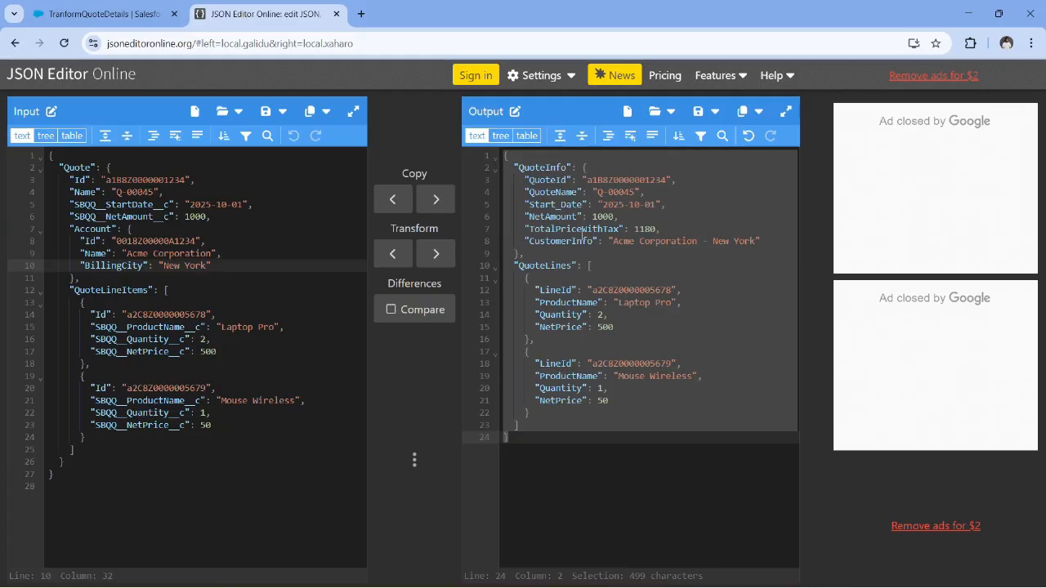
double_click(582, 230)
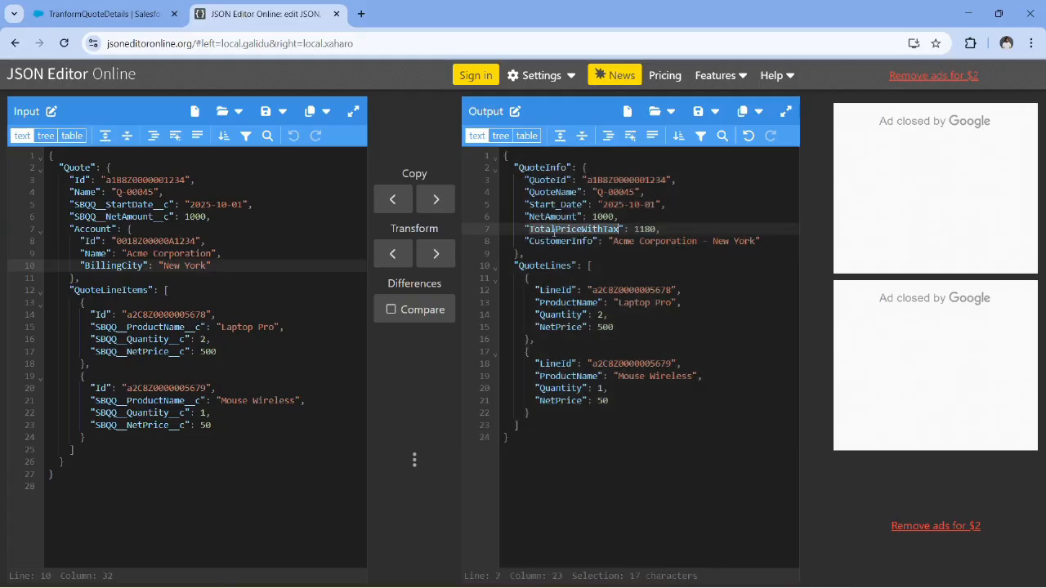
double_click(644, 230)
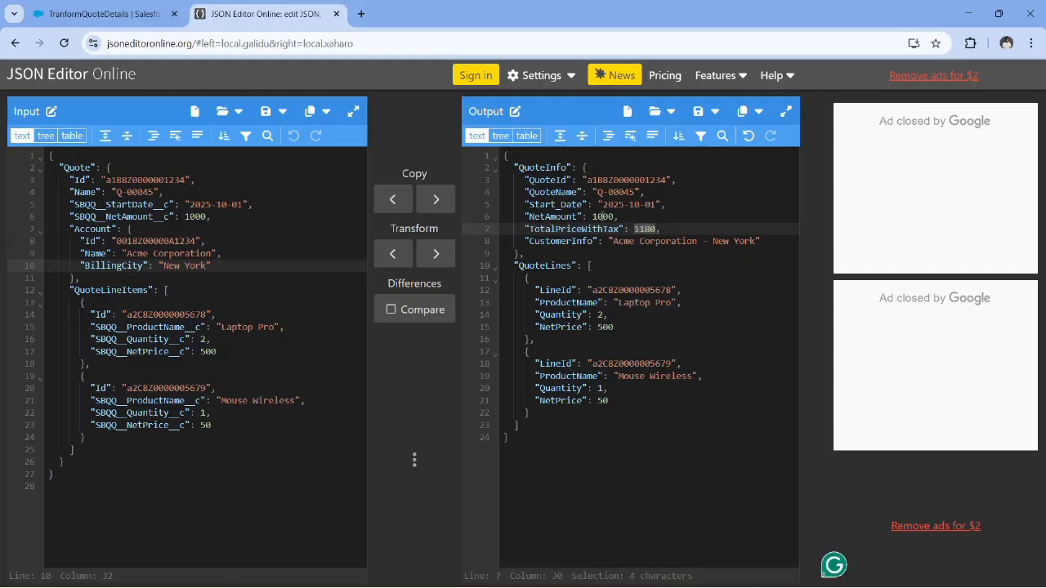
double_click(603, 217)
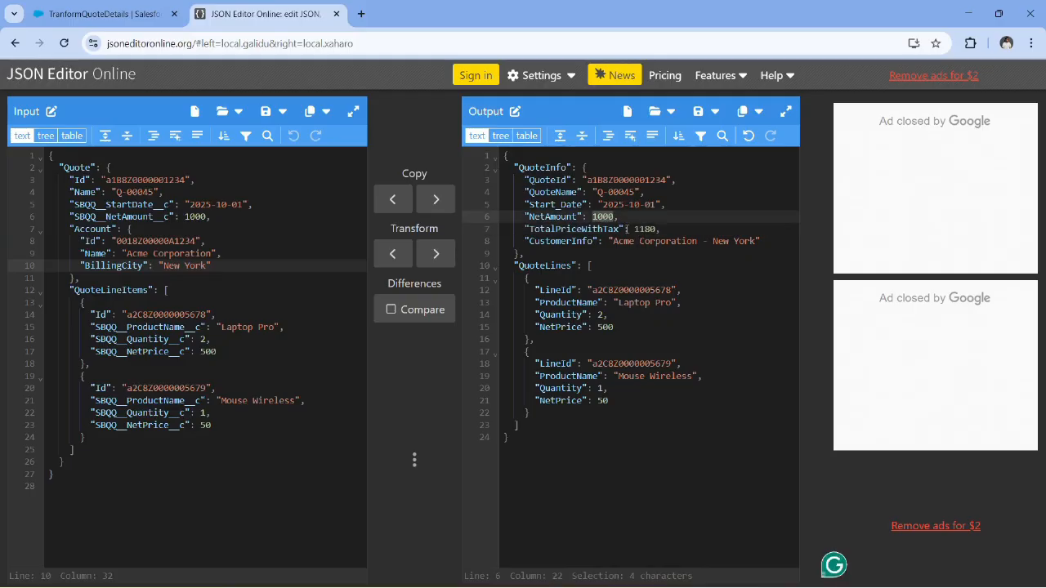
double_click(644, 229)
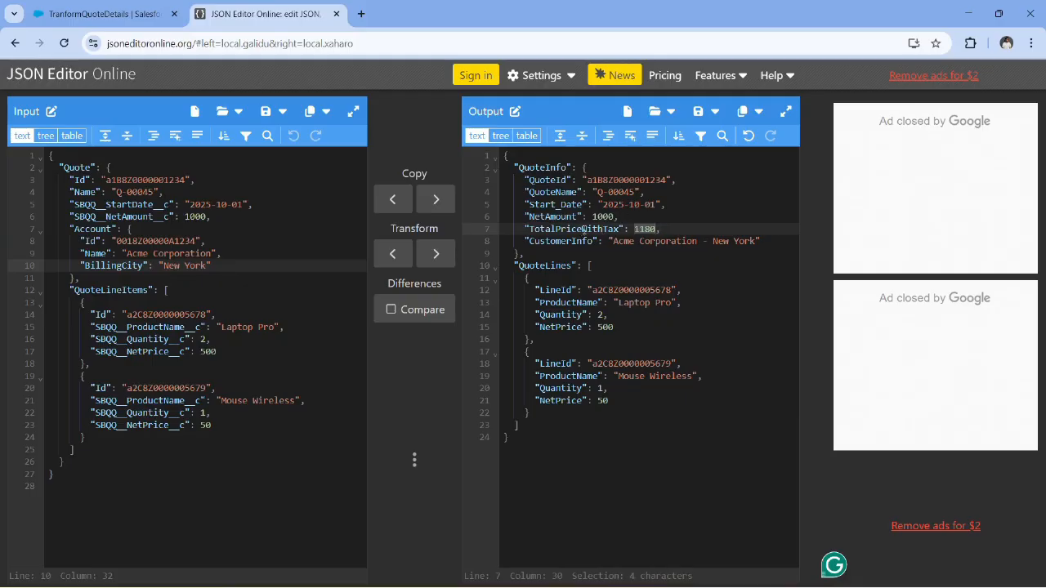
double_click(570, 229)
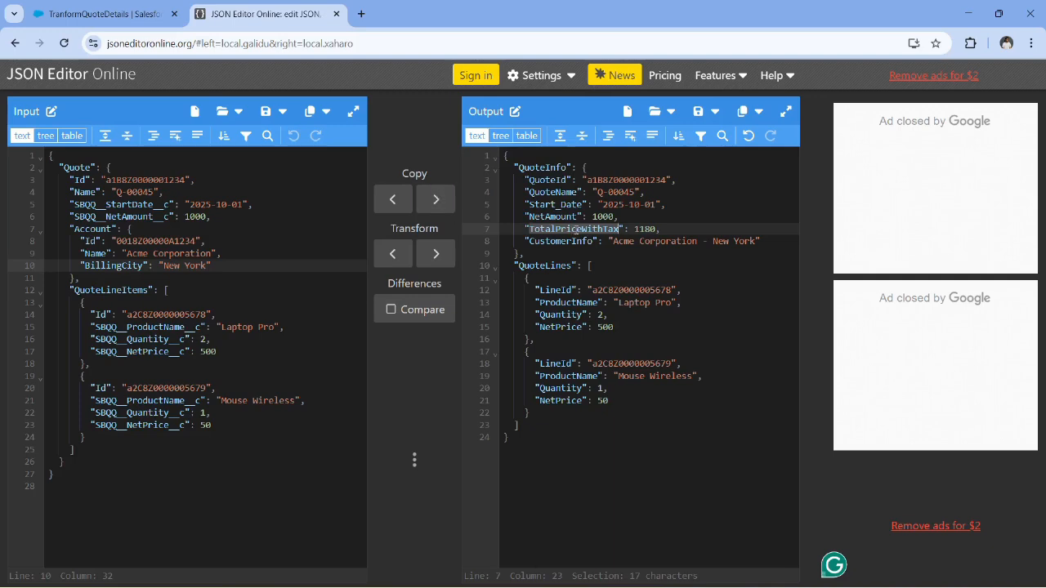
Return to the TranformQuoteDetails DataRaptor in Salesforce and add a formula starting with %Quote:%, taking the node name from the input JSON.
left_click(98, 14)
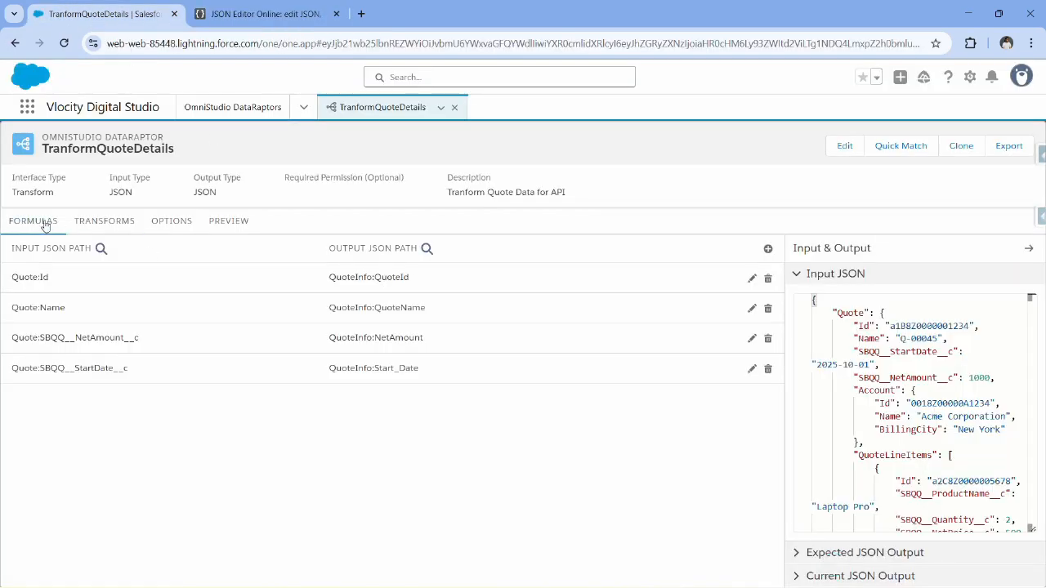
left_click(532, 263)
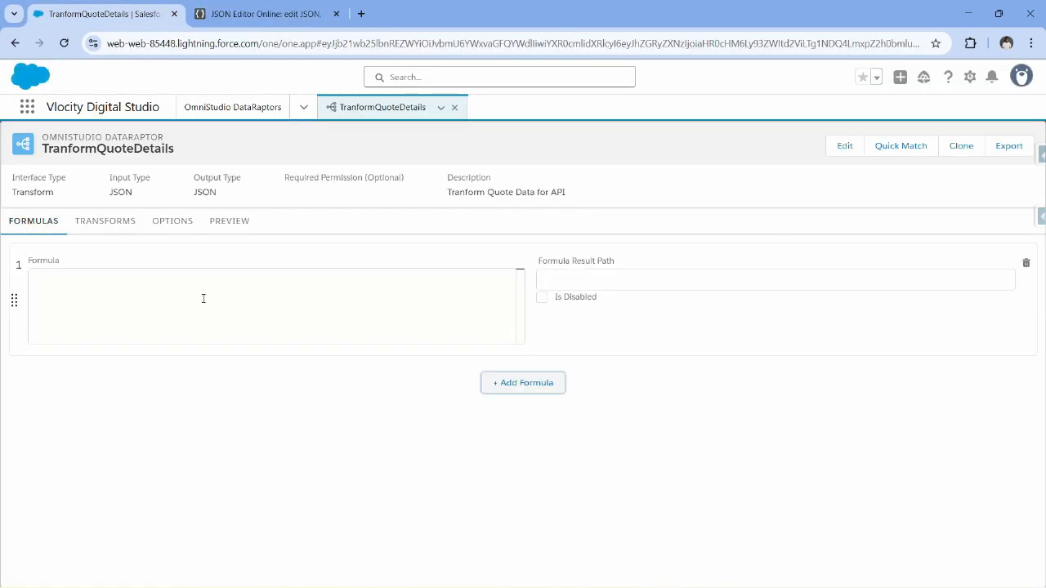
left_click(154, 298)
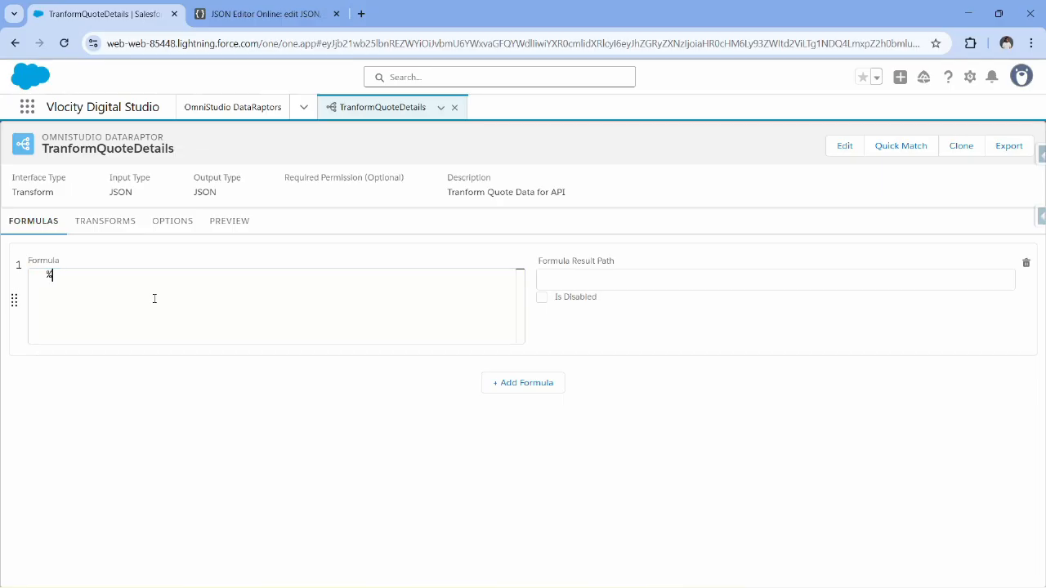
left_click(300, 7)
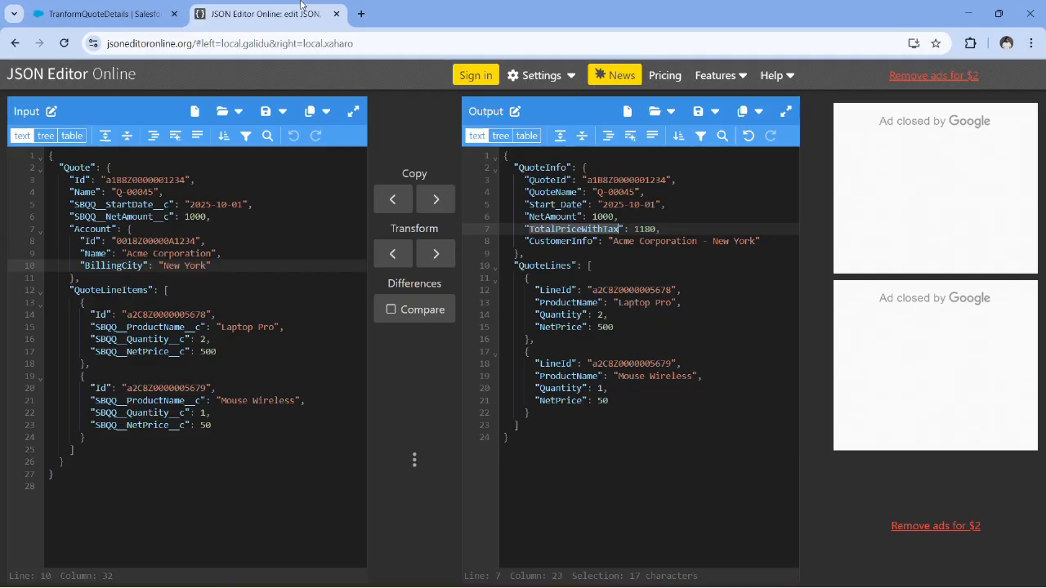
double_click(81, 167)
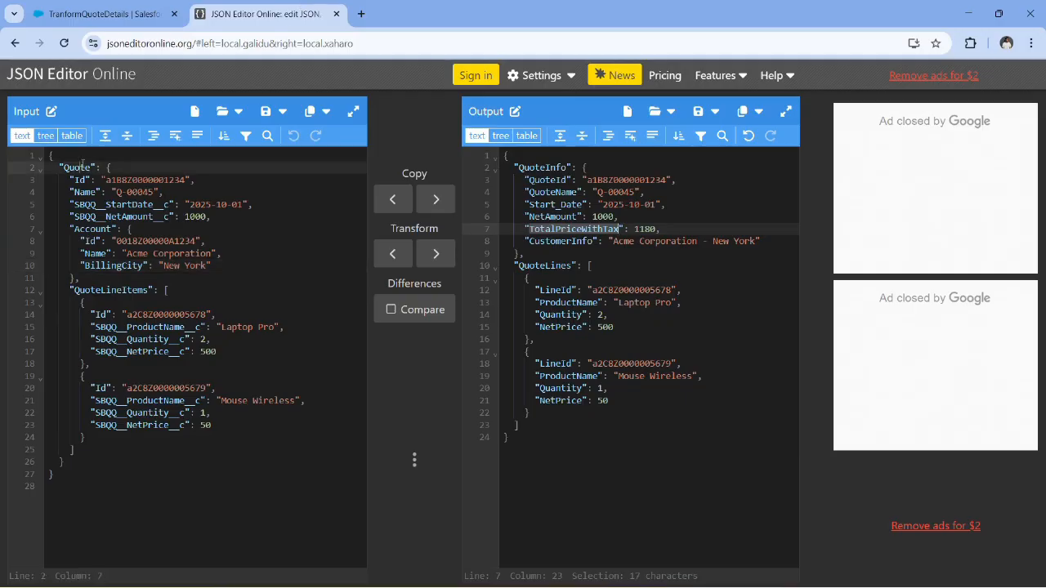
left_click(98, 14)
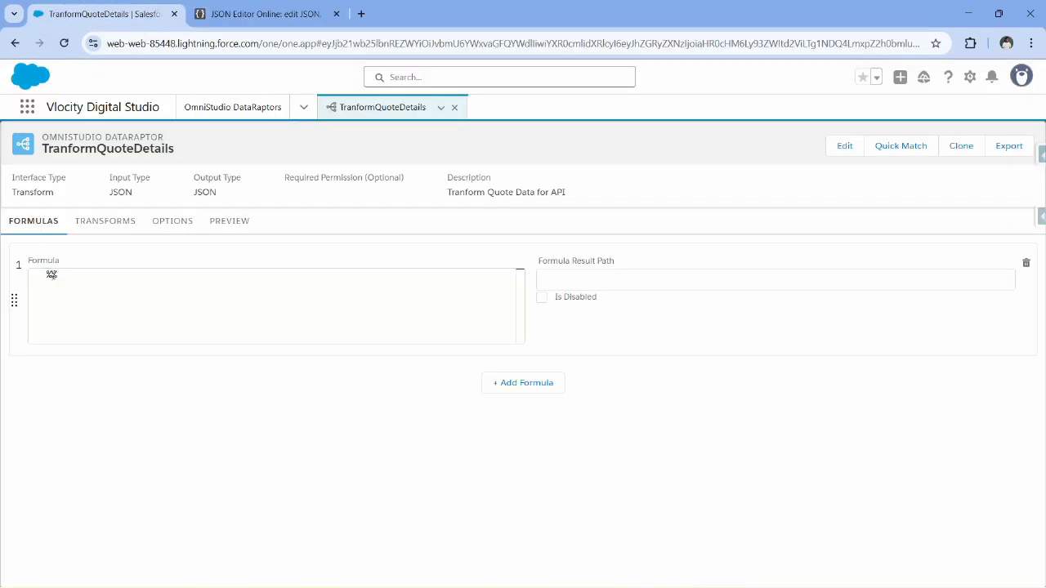
type("Quote:")
Copy the SBQQ__NetAmount__c key from the input JSON in JSON Editor Online and complete the formula's reference as %Quote:SBQQ__NetAmount__c%.
left_click(262, 14)
double_click(98, 218)
key("ctrl+c")
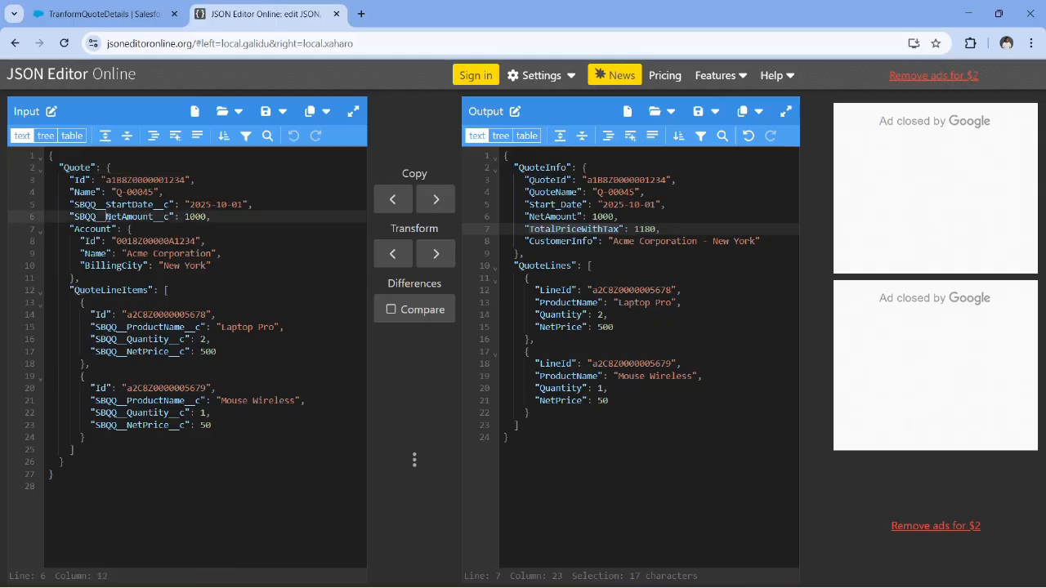
left_click(74, 6)
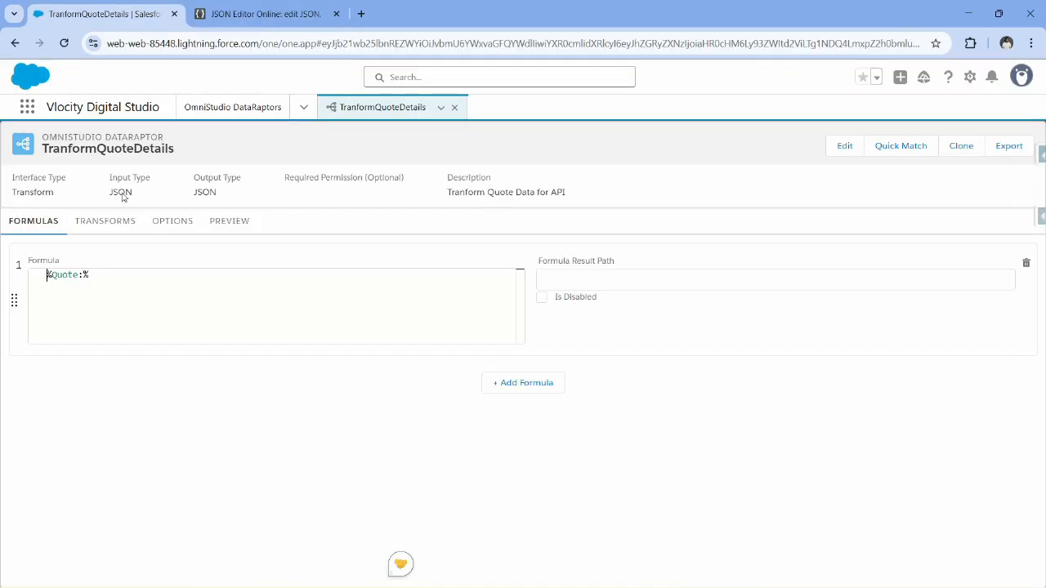
key("ctrl+v")
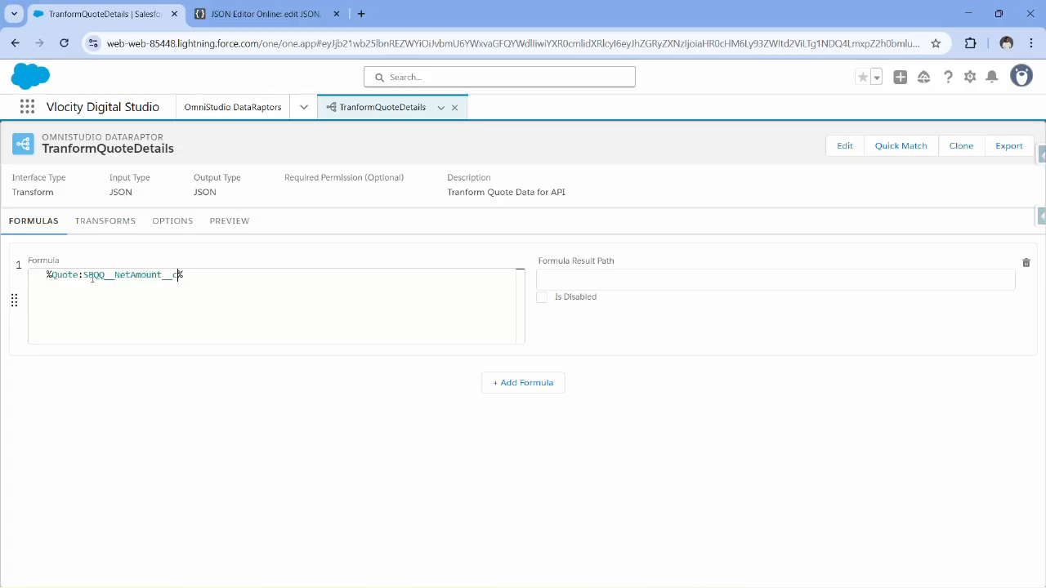
Extend the formula with the 18% tax to read %Quote:SBQQ__NetAmount__c% + (%Quote:SBQQ__NetAmount__c% * 0.18).
left_click(223, 275)
left_click_drag(186, 274, 46, 275)
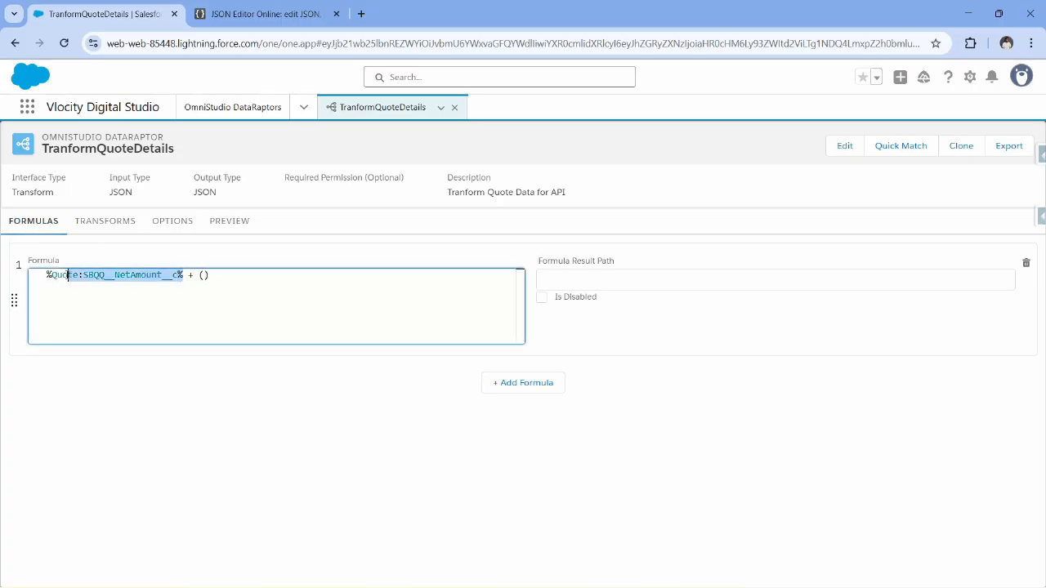
key("ctrl+c")
left_click(204, 275)
key("ctrl+v")
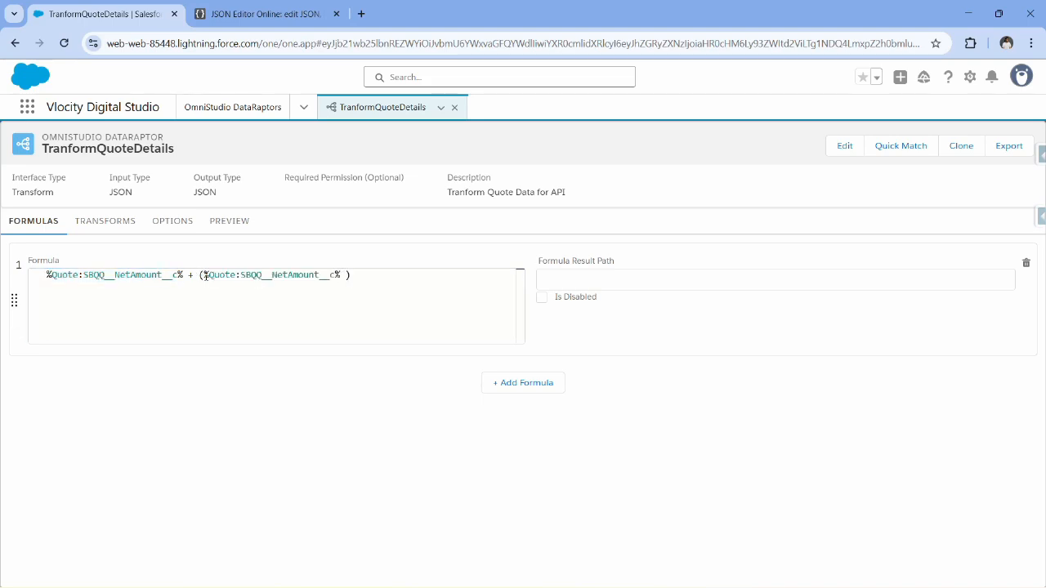
type("* 0.18")
Set the formula's result path to Quote:TotalPriceWithTax, copying the TotalPriceWithTax key from the output JSON in JSON Editor Online.
left_click(567, 278)
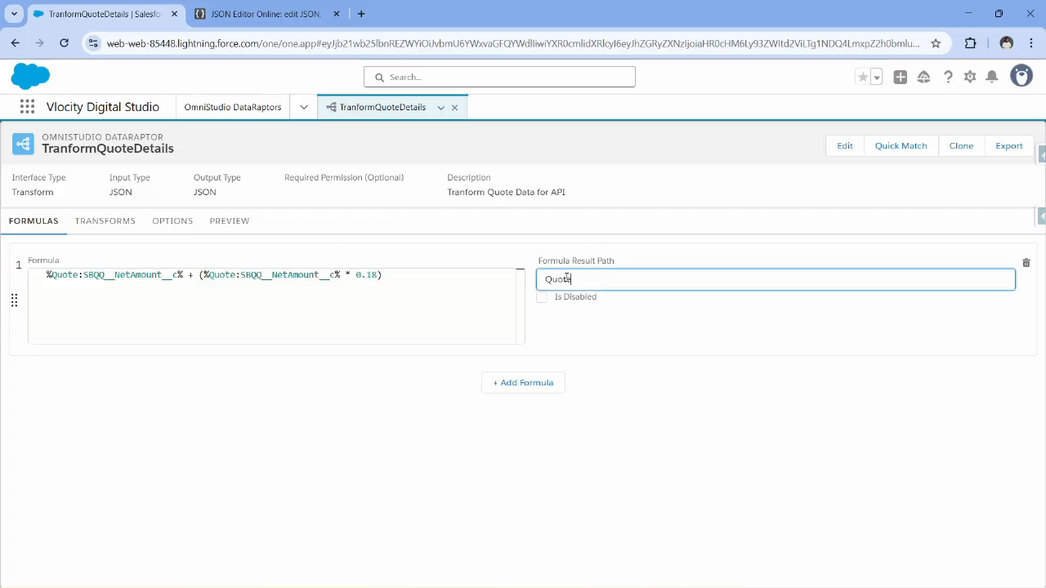
type("Quote")
left_click(261, 14)
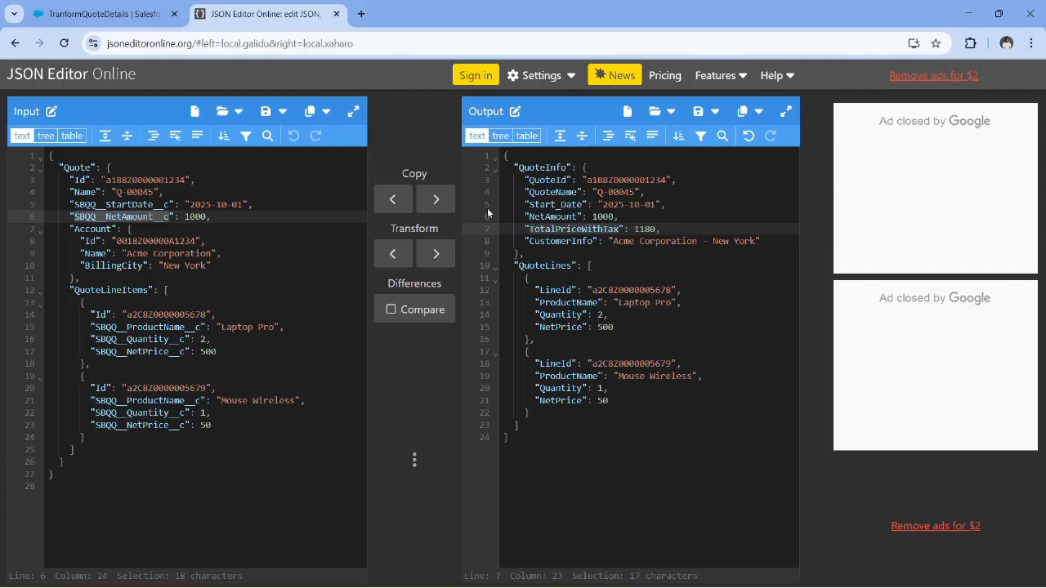
double_click(552, 228)
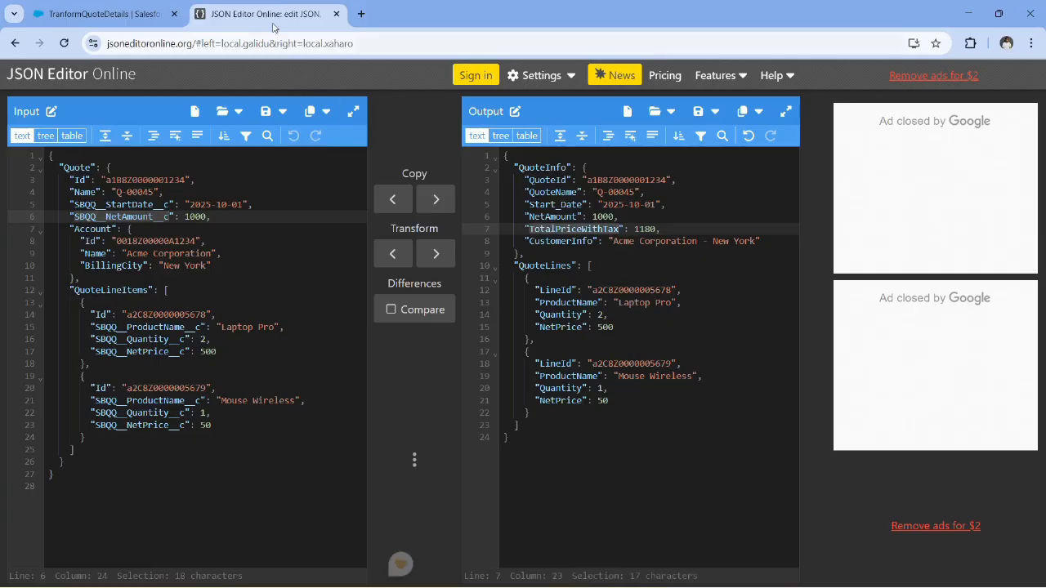
left_click(106, 14)
key("ctrl+v")
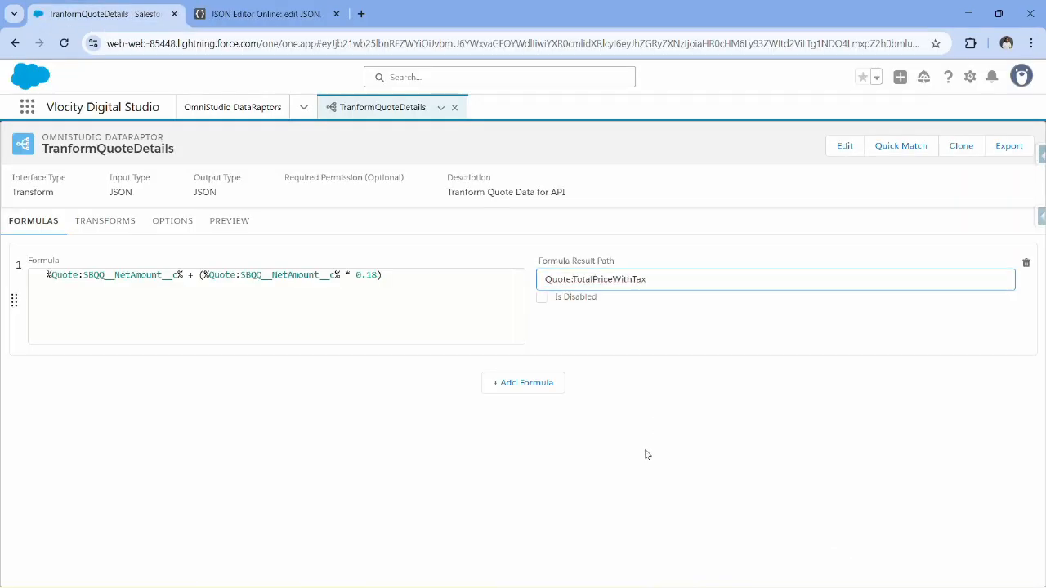
left_click(646, 455)
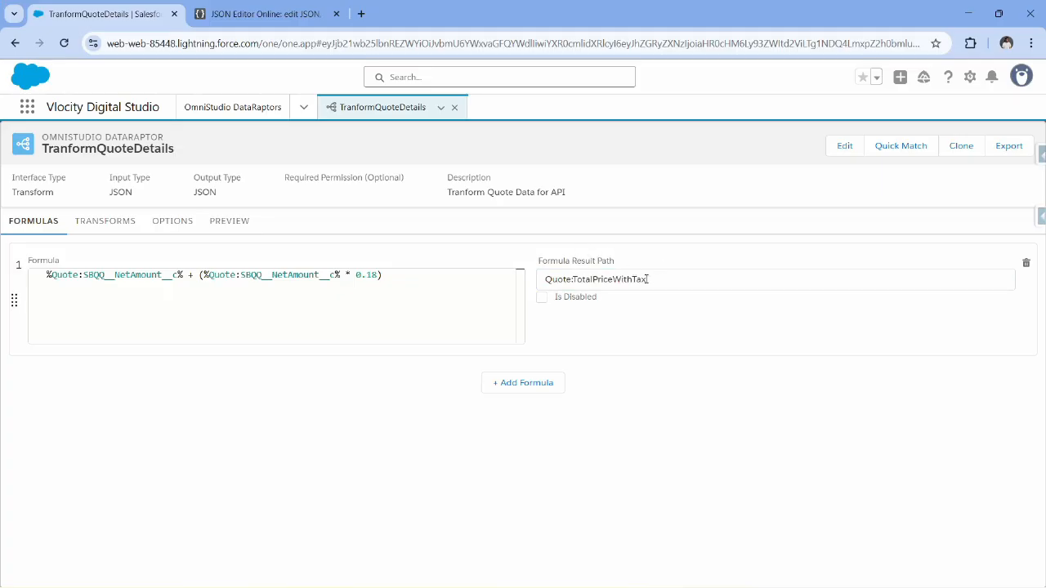
Add a transform mapping from Quote:TotalPriceWithTax to QuoteInfo:TotalPriceWithTax.
left_click(102, 221)
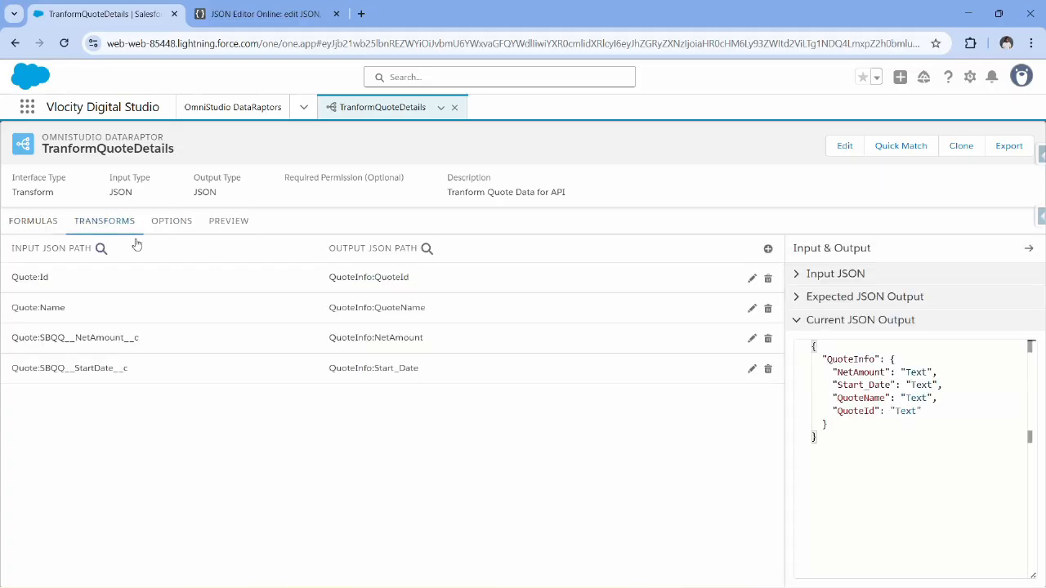
left_click(767, 249)
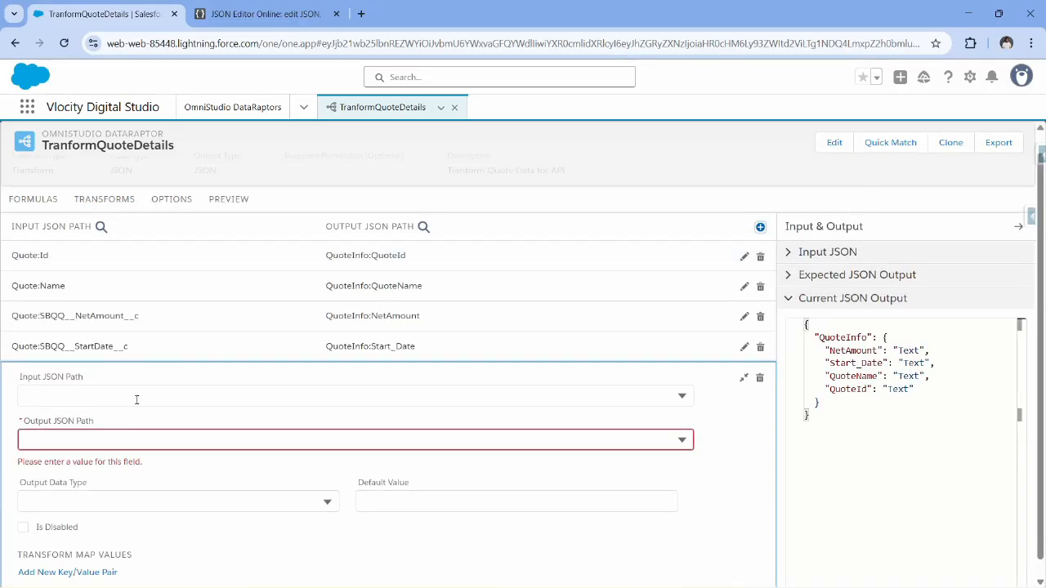
scroll(81, 384, "down", 1)
left_click(87, 378)
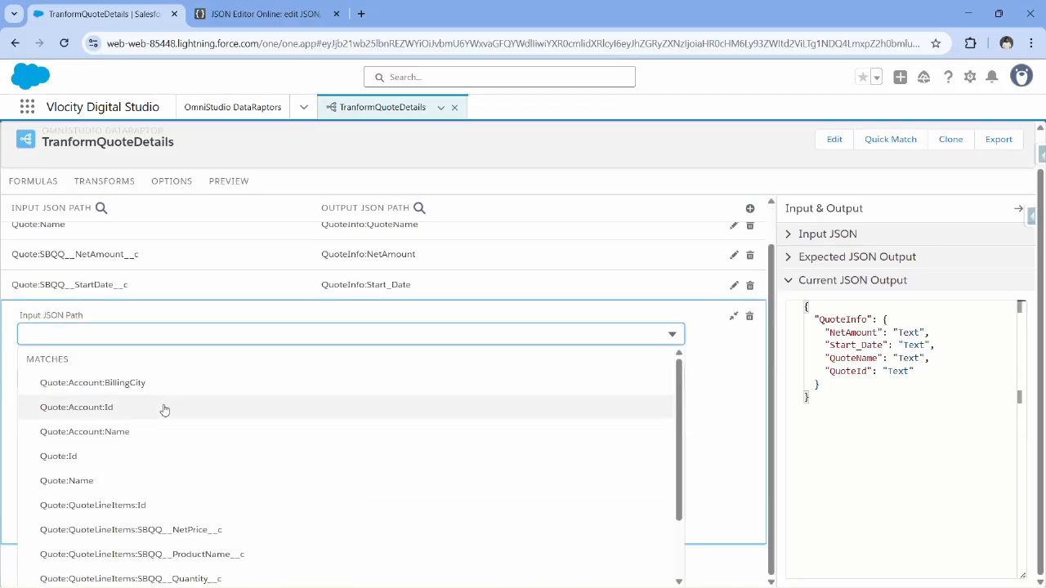
scroll(185, 439, "down", 2)
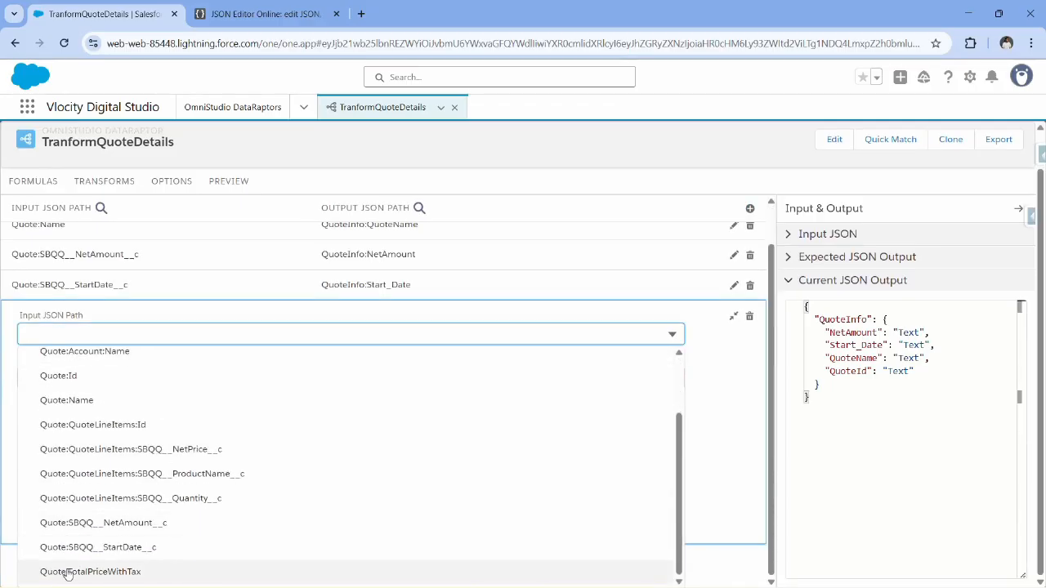
left_click(113, 574)
left_click(113, 420)
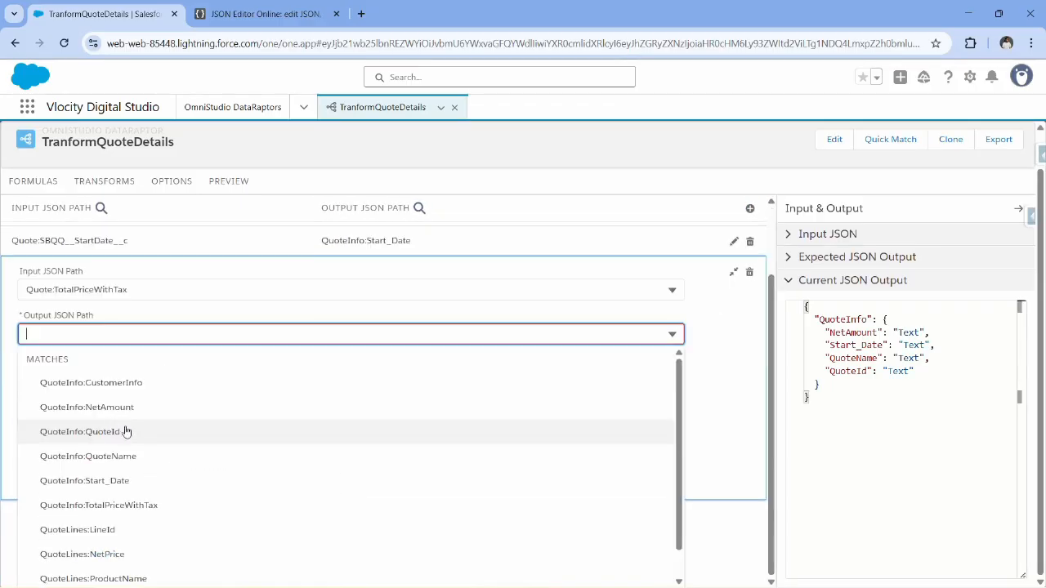
scroll(175, 465, "down", 1)
left_click(143, 481)
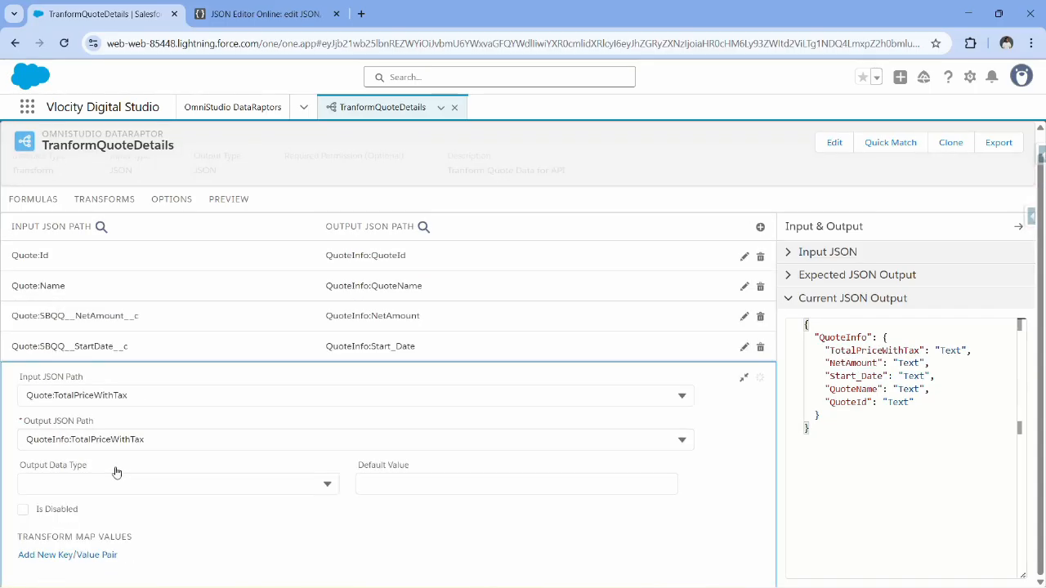
left_click(743, 380)
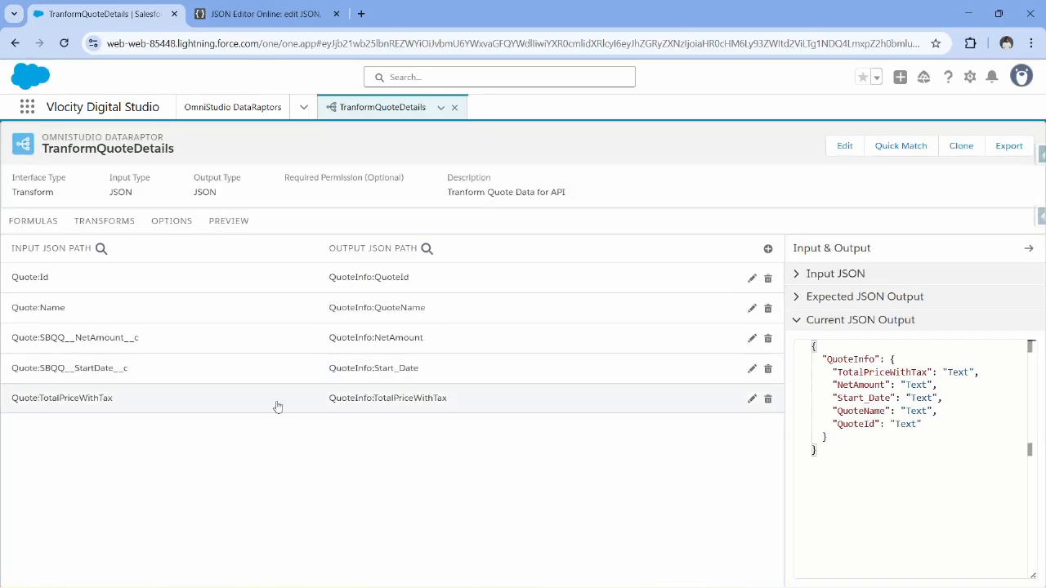
Execute the DataRaptor preview and compare the TotalPriceWithTax value with NetAmount in the response.
left_click(229, 224)
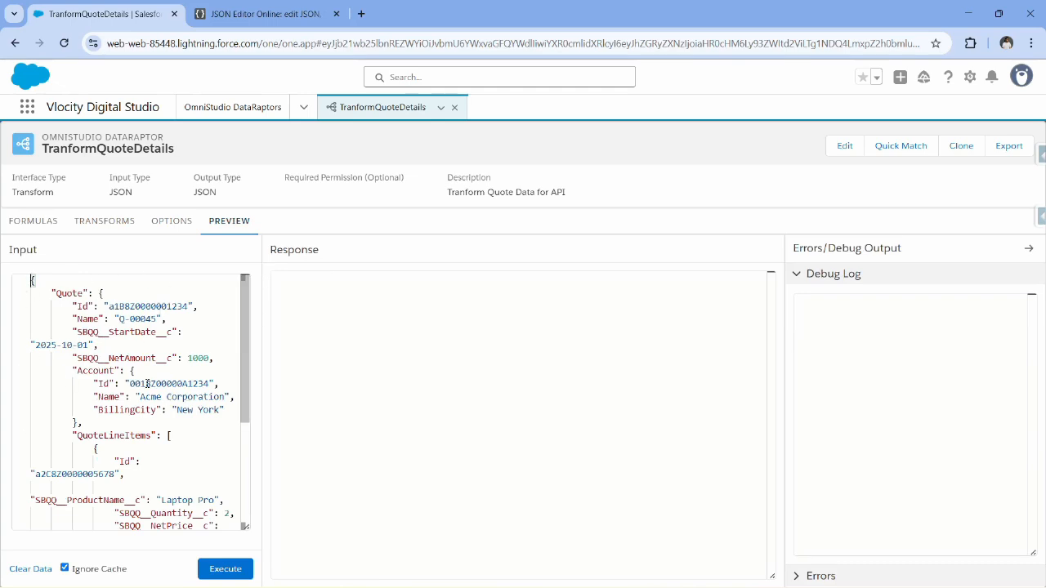
left_click(225, 572)
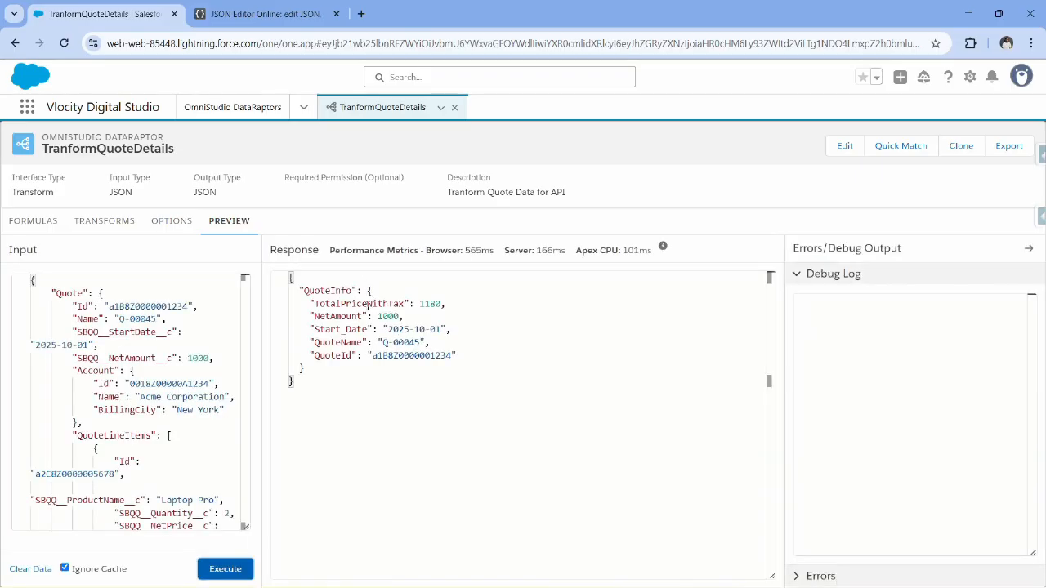
double_click(340, 316)
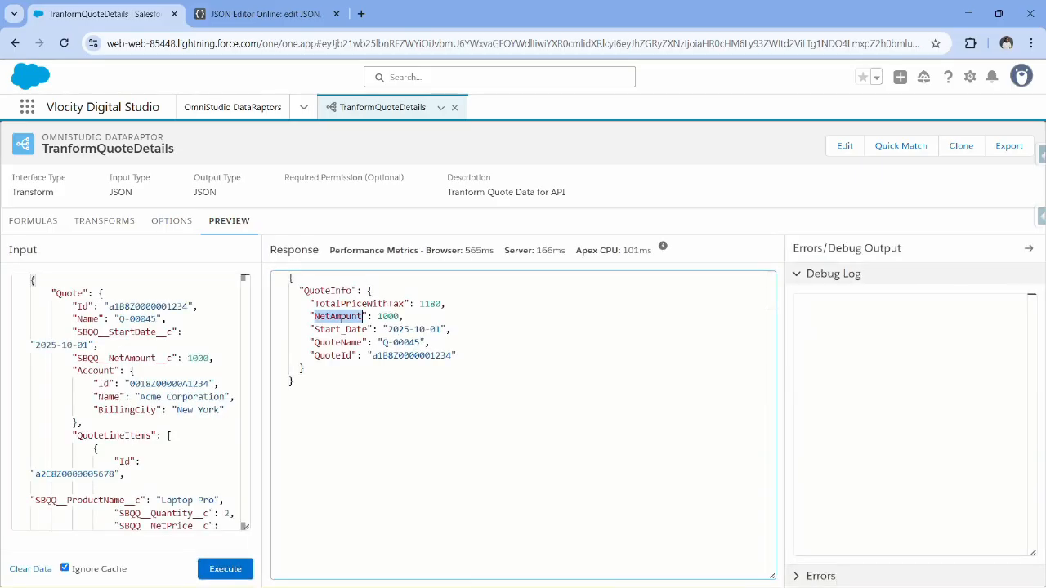
double_click(387, 303)
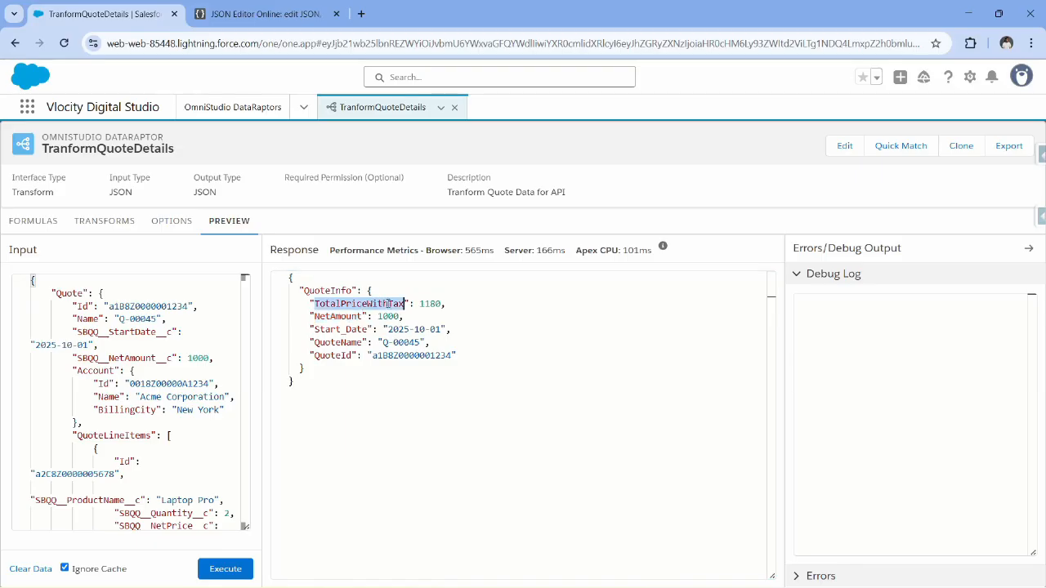
double_click(429, 303)
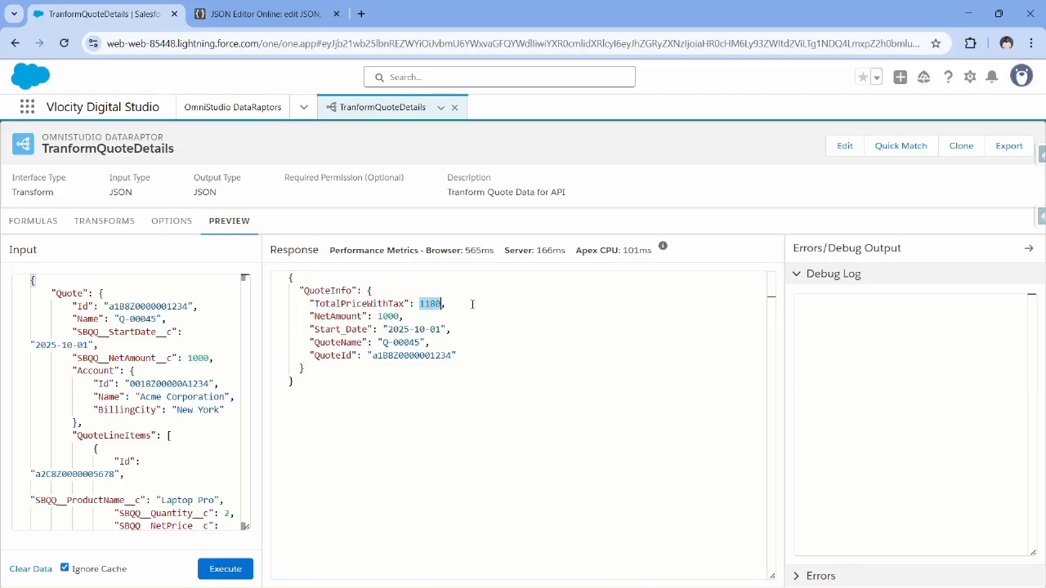
left_click(461, 305)
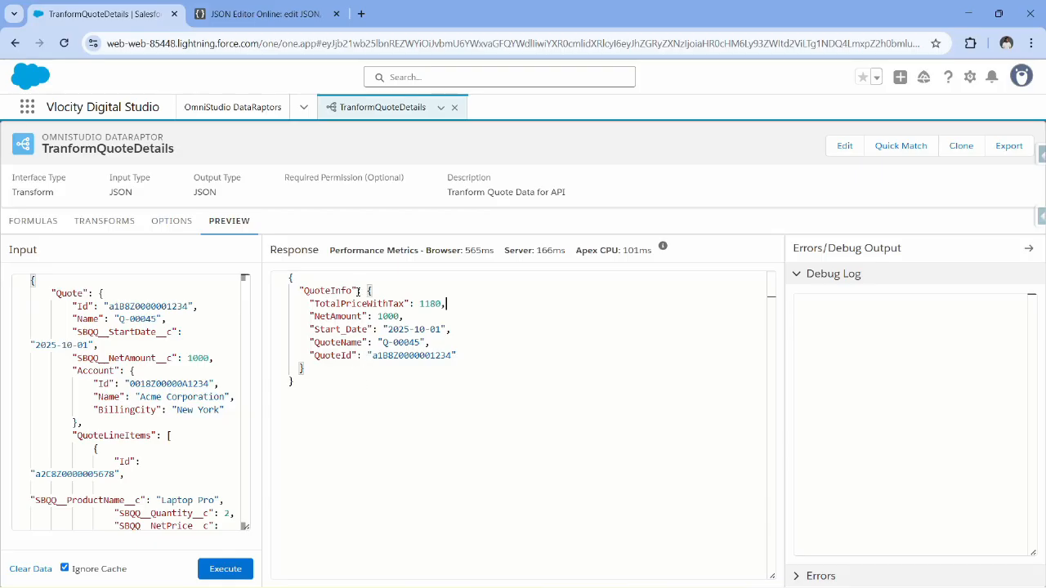
Switch to JSON Editor Online and compare CustomerInfo in the output JSON with the Account node's Name and BillingCity in the input JSON.
left_click(257, 14)
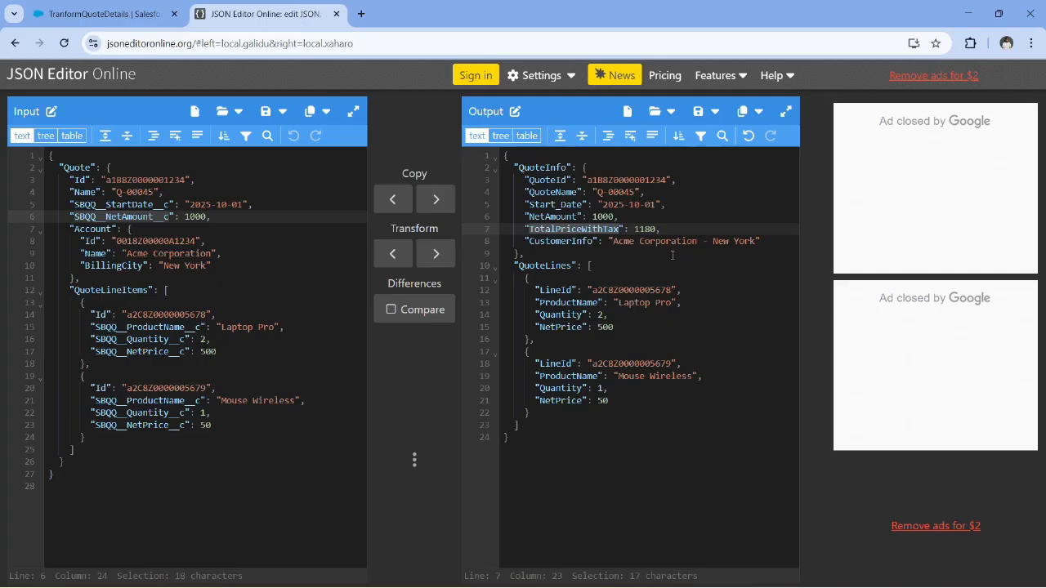
double_click(577, 241)
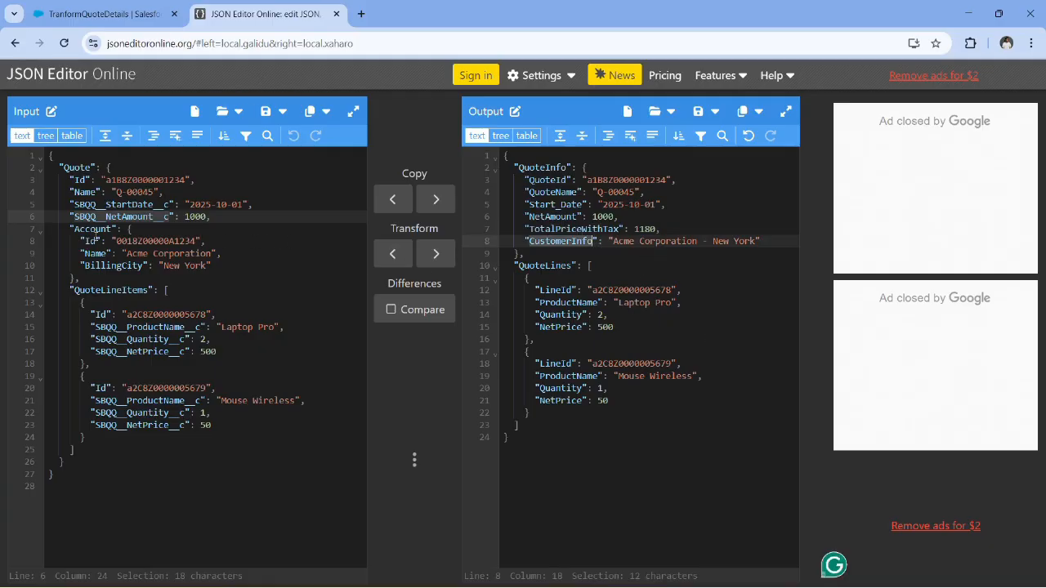
double_click(93, 230)
double_click(95, 253)
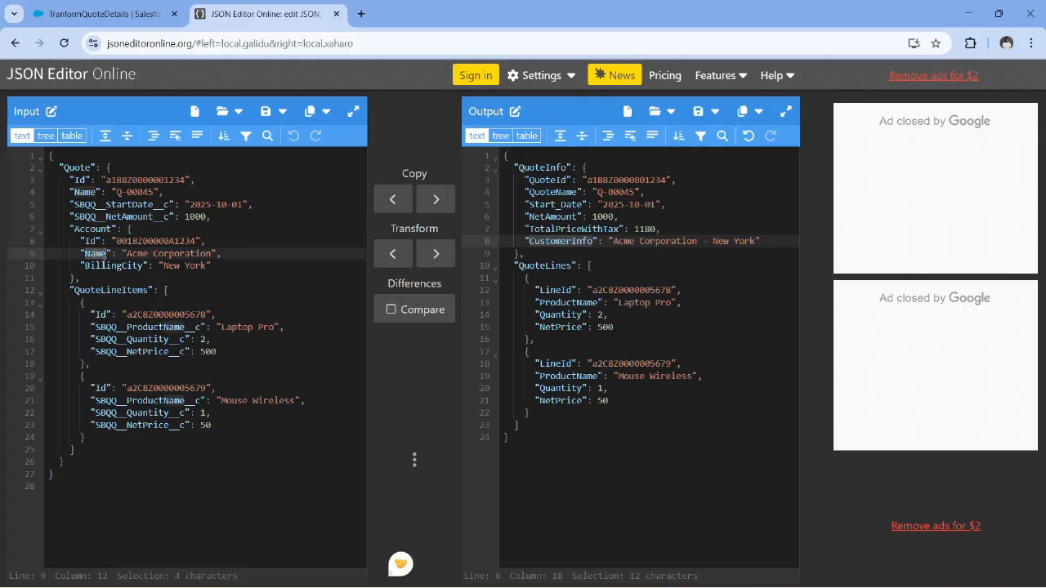
double_click(94, 230)
double_click(97, 266)
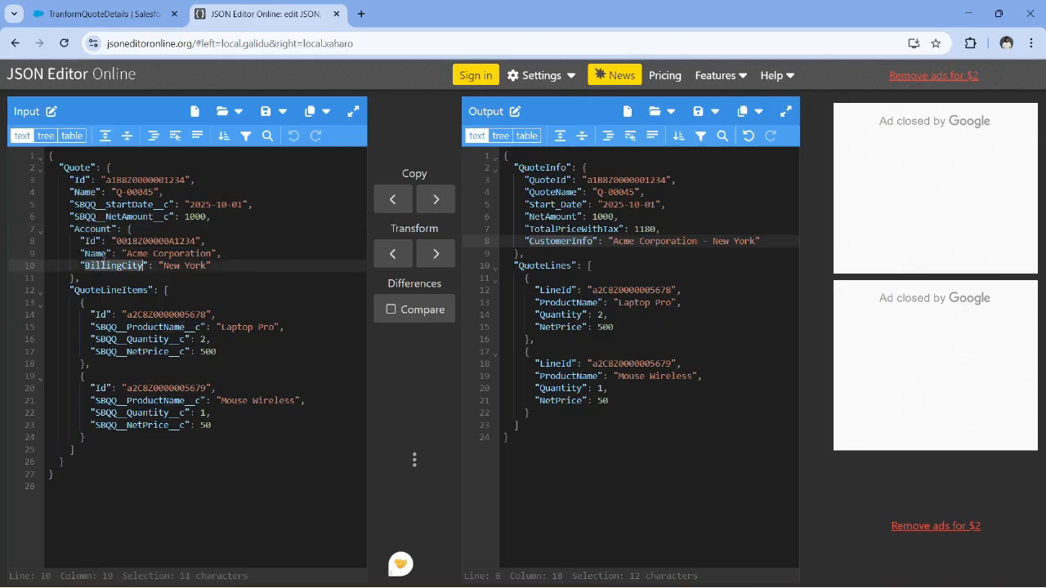
double_click(78, 168)
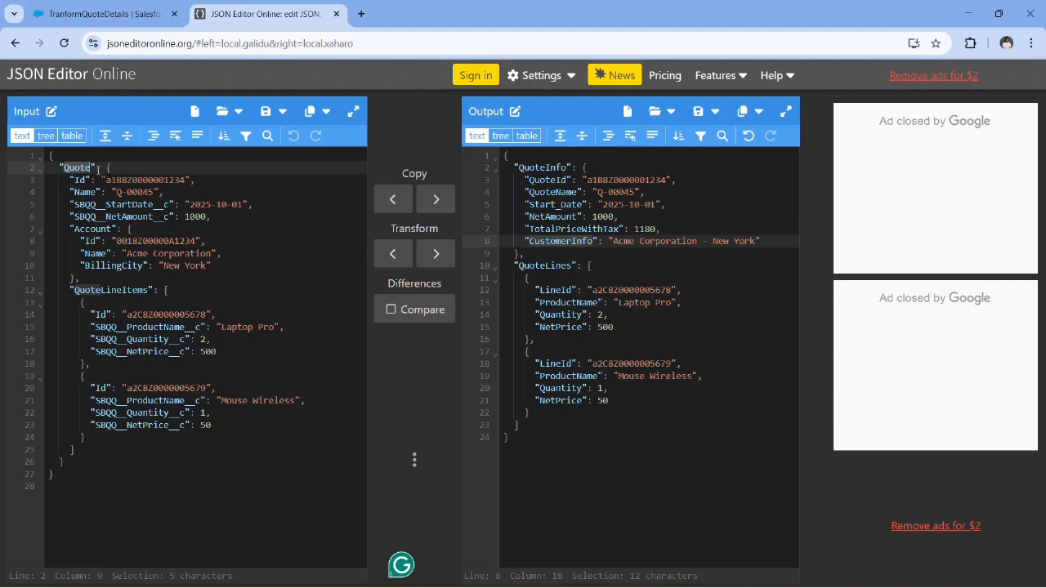
Return to the DataRaptor in Salesforce and add a second formula reading %Quote:Account%, copying the Account key from the input JSON.
left_click(106, 14)
left_click(33, 220)
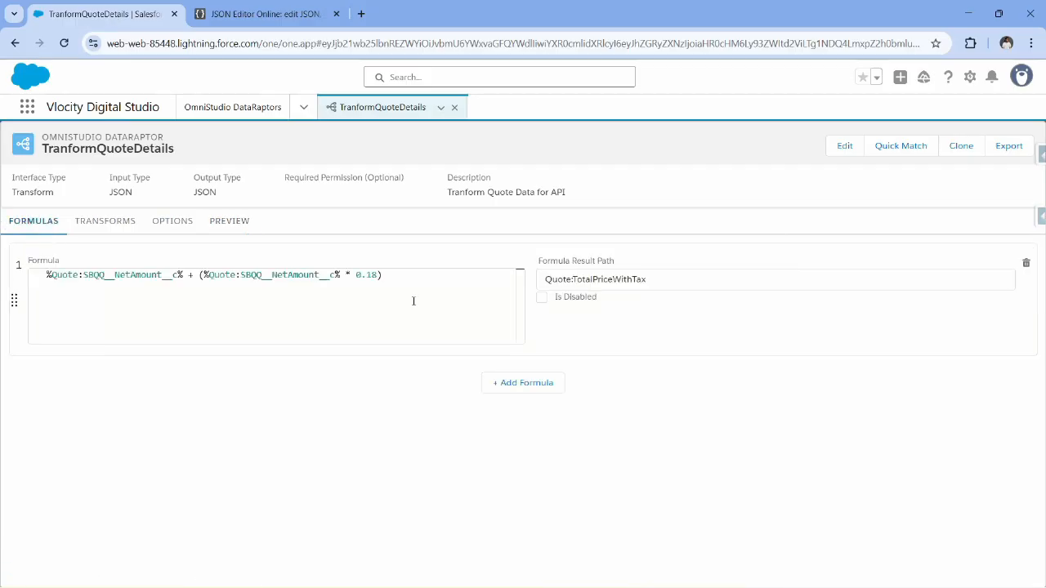
left_click(539, 384)
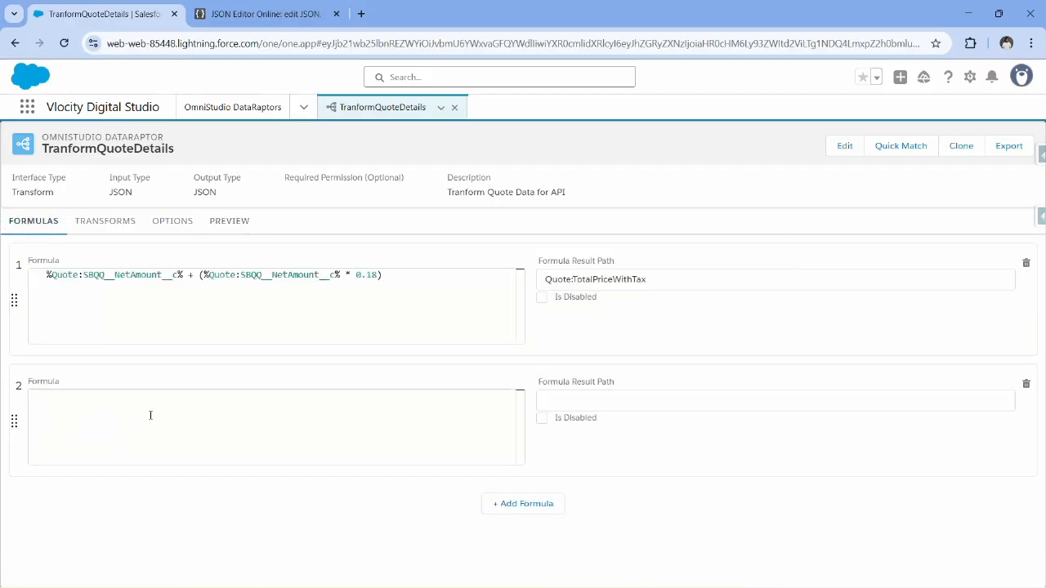
type("%%")
type("Quote%")
left_click(245, 14)
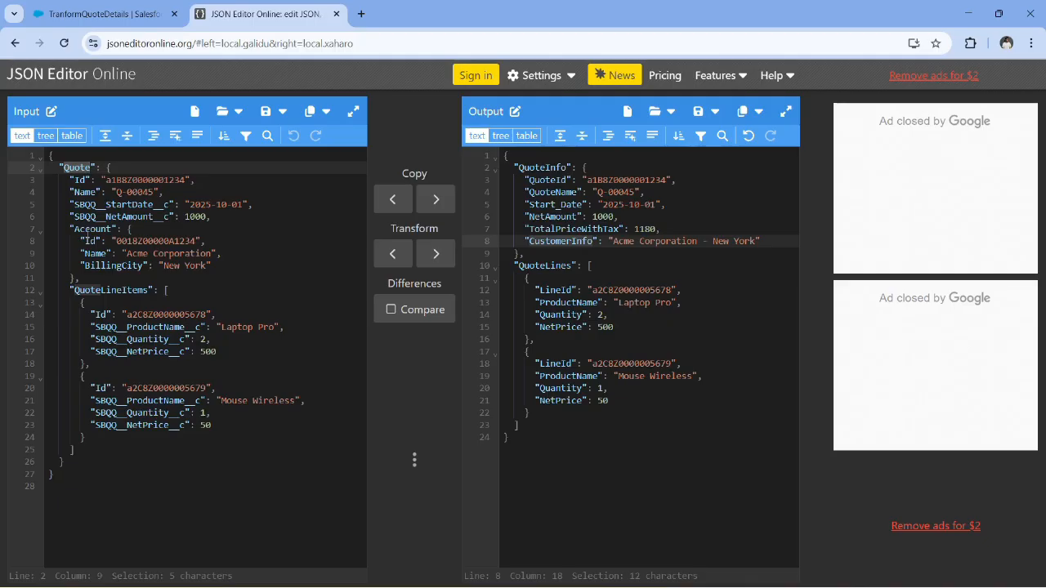
double_click(86, 231)
key("ctrl+c")
left_click(106, 14)
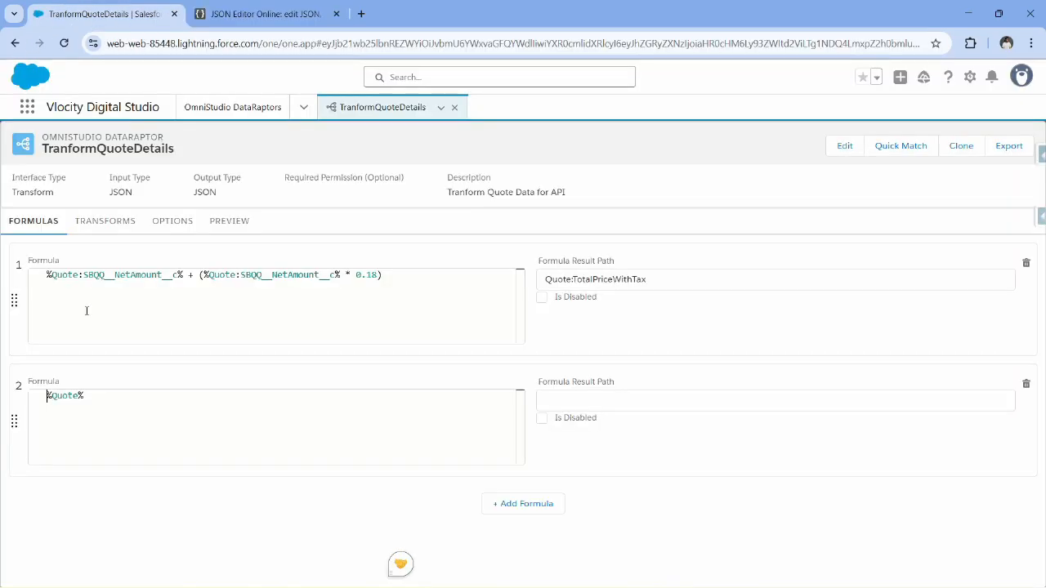
left_click(80, 396)
type(":")
key("ctrl+v")
Extend the second formula to %Quote:Account:Name% + " - " +, taking the Name key from the input JSON in JSON Editor Online.
left_click(260, 7)
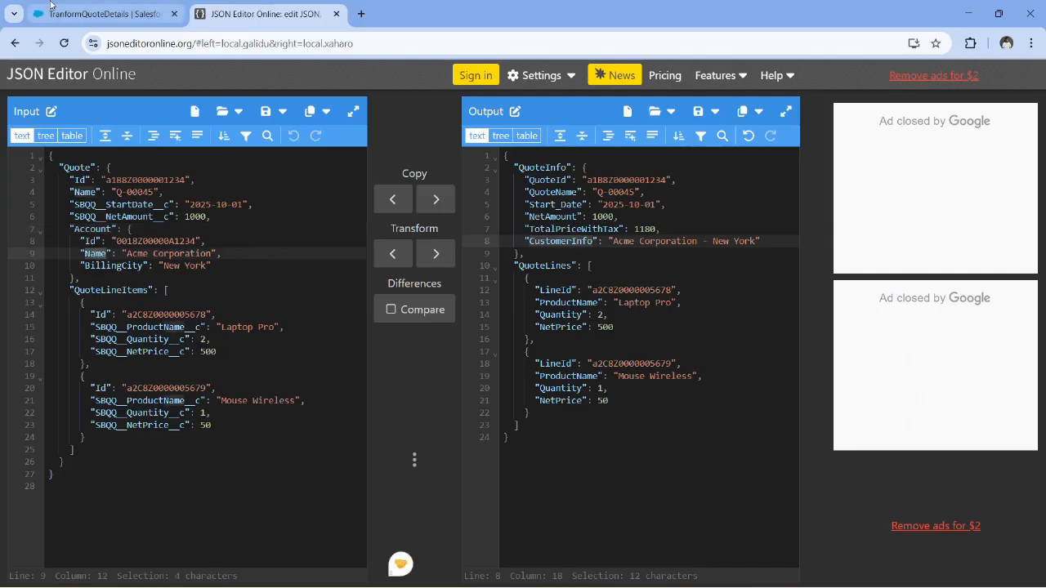
left_click(107, 14)
left_click(122, 396)
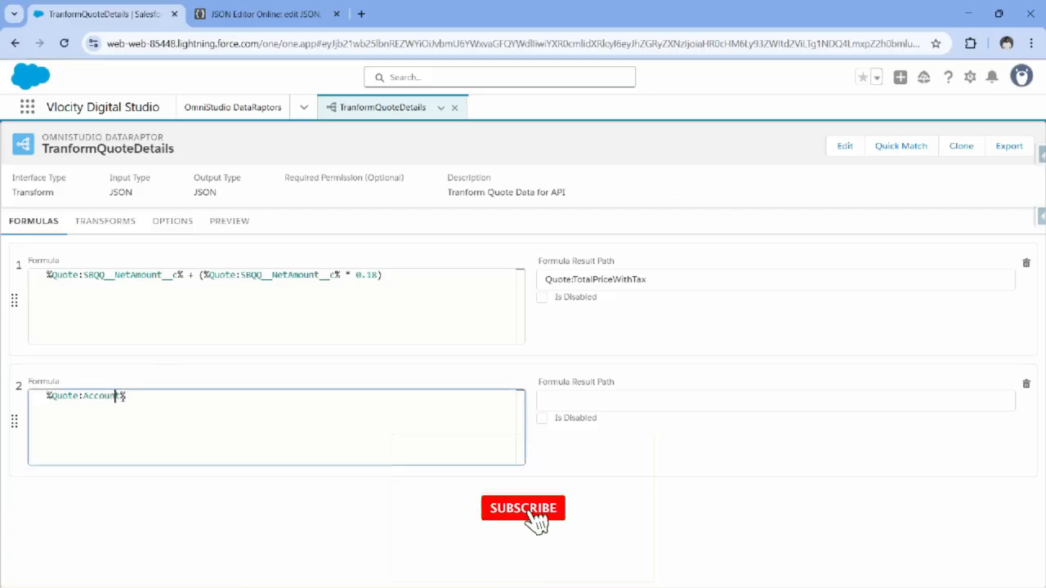
type(":Name")
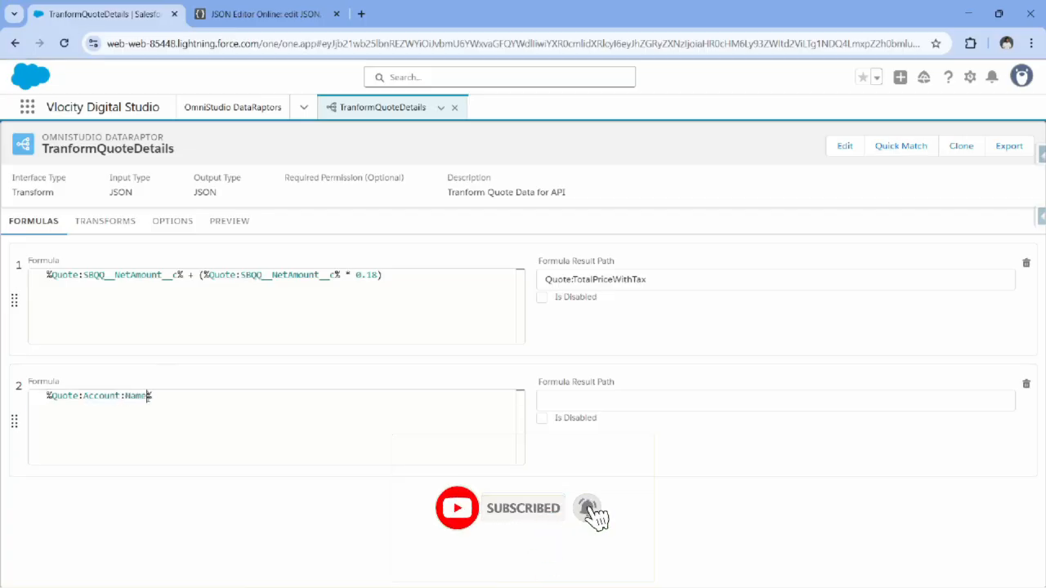
key("End")
type("+ \"")
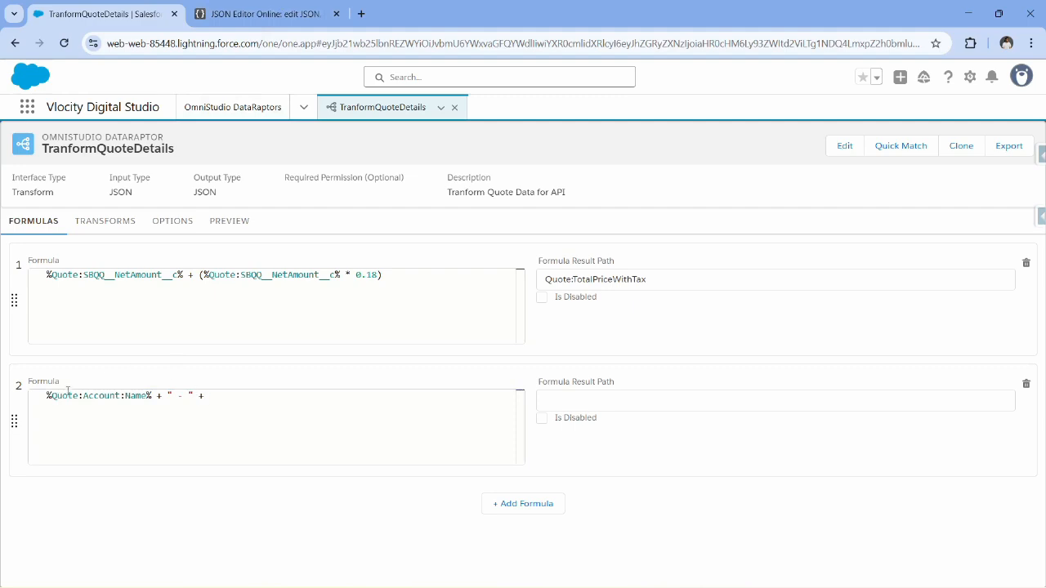
Complete the second formula with %Quote:Account:BillingCity%, reusing the account name reference and copying the BillingCity key from the input JSON.
left_click_drag(47, 396, 152, 396)
key("ctrl+c")
left_click(261, 412)
key("ctrl+v")
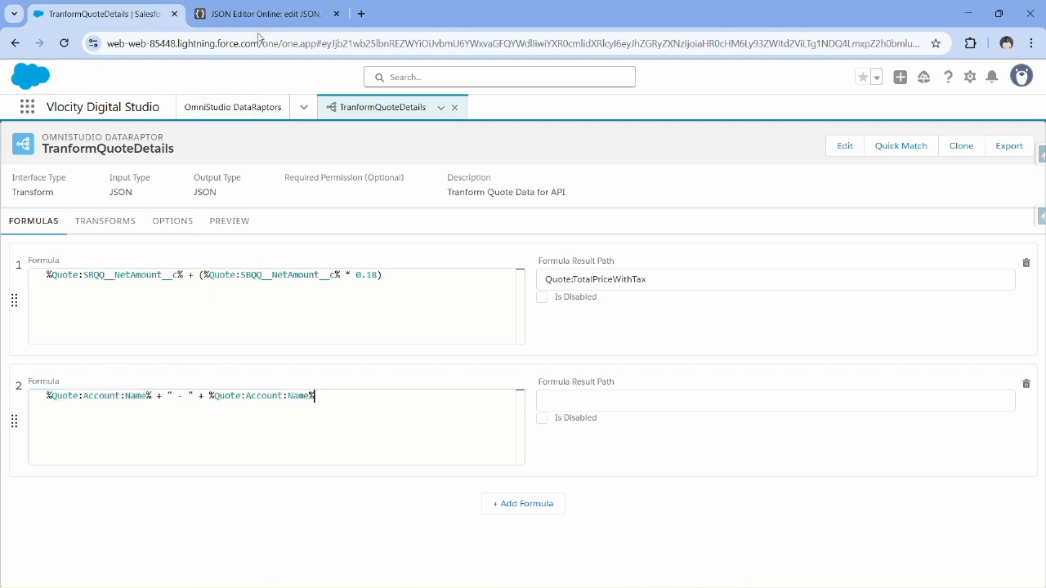
left_click(264, 14)
double_click(120, 266)
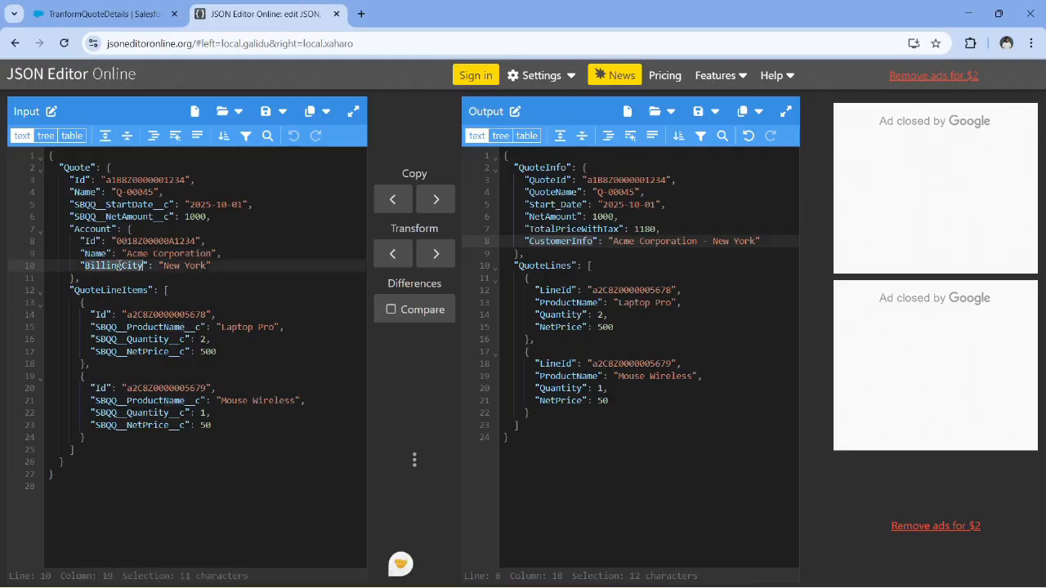
left_click(90, 13)
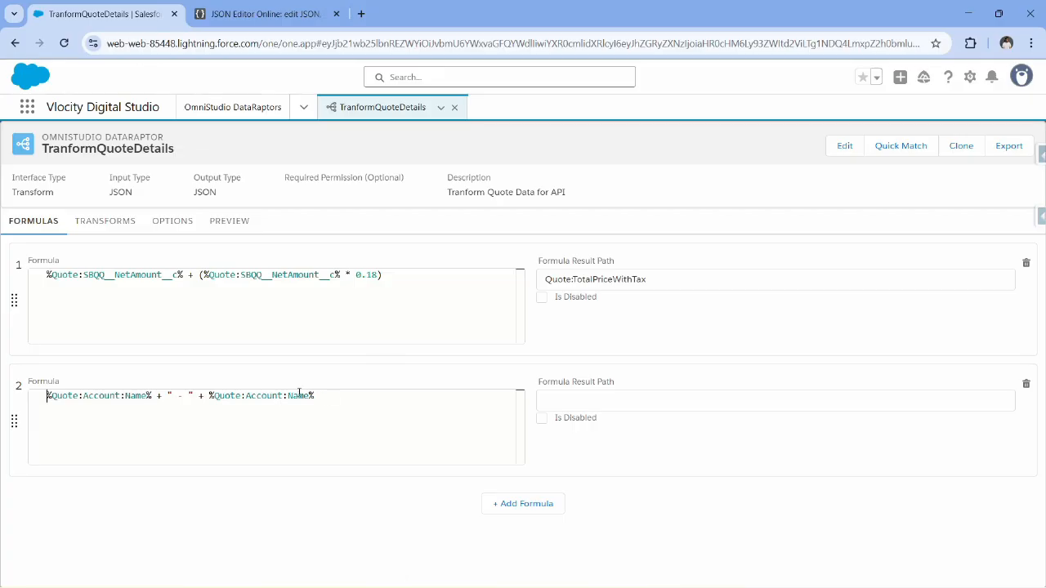
double_click(299, 396)
key("ctrl+v")
Set the second formula's result path to Quote:CustomerInfo.
left_click(605, 397)
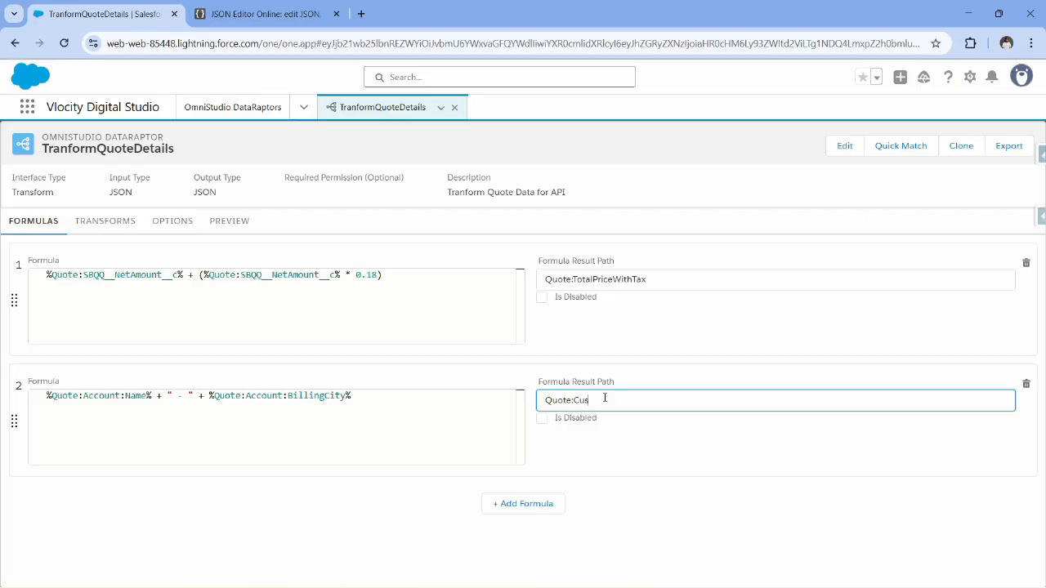
type("tomerInfo")
left_click(663, 545)
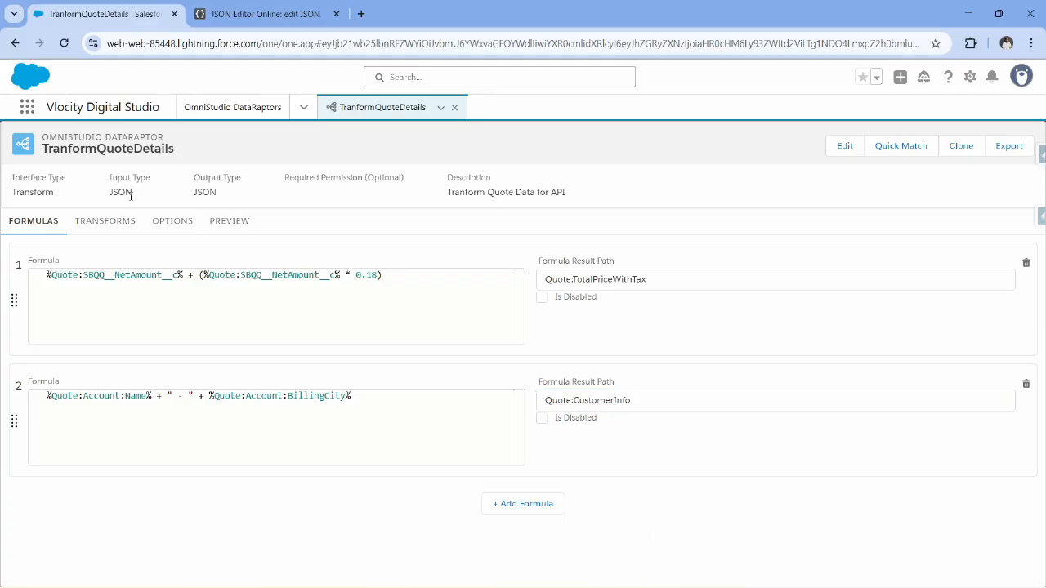
Add a transform mapping from Quote:CustomerInfo to QuoteInfo:CustomerInfo.
left_click(106, 222)
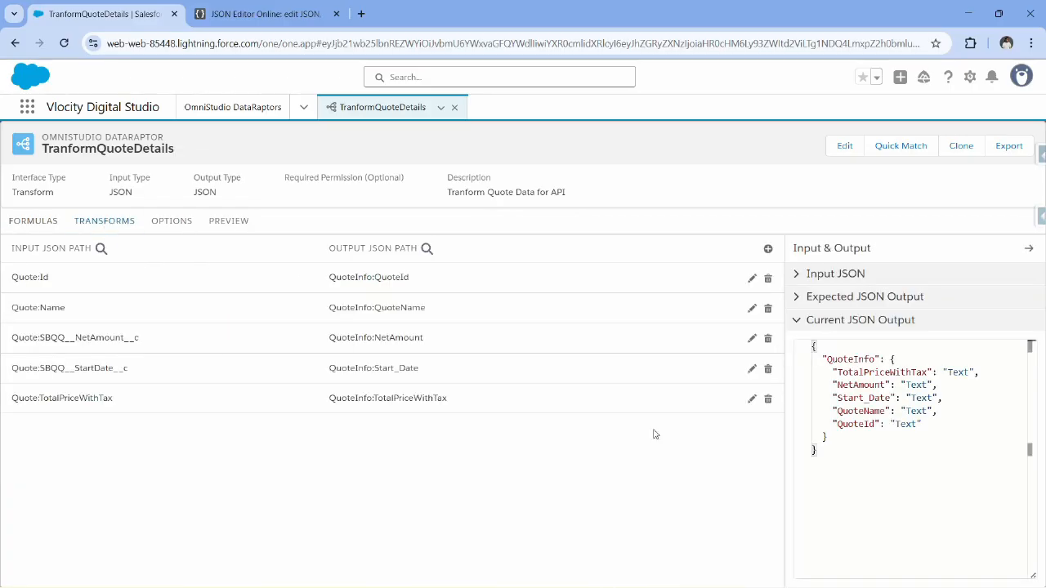
left_click(768, 250)
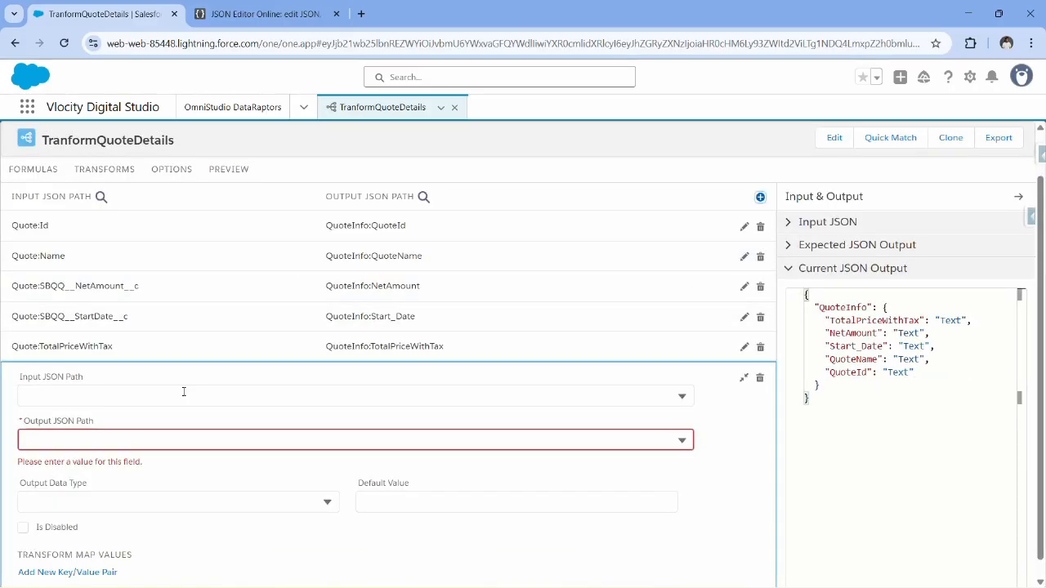
left_click(185, 390)
scroll(184, 490, "down", 3)
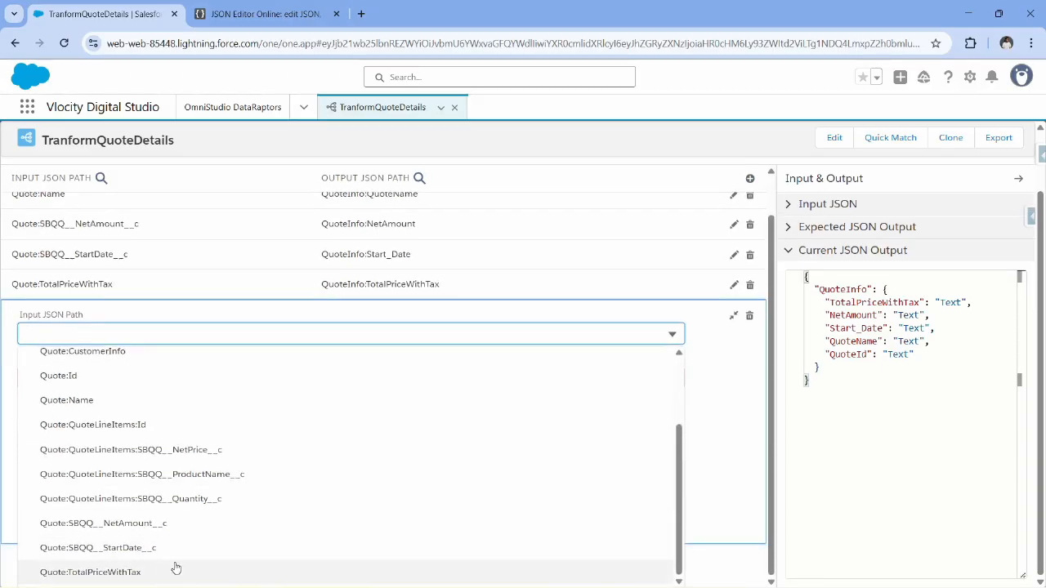
scroll(163, 476, "up", 5)
left_click(126, 455)
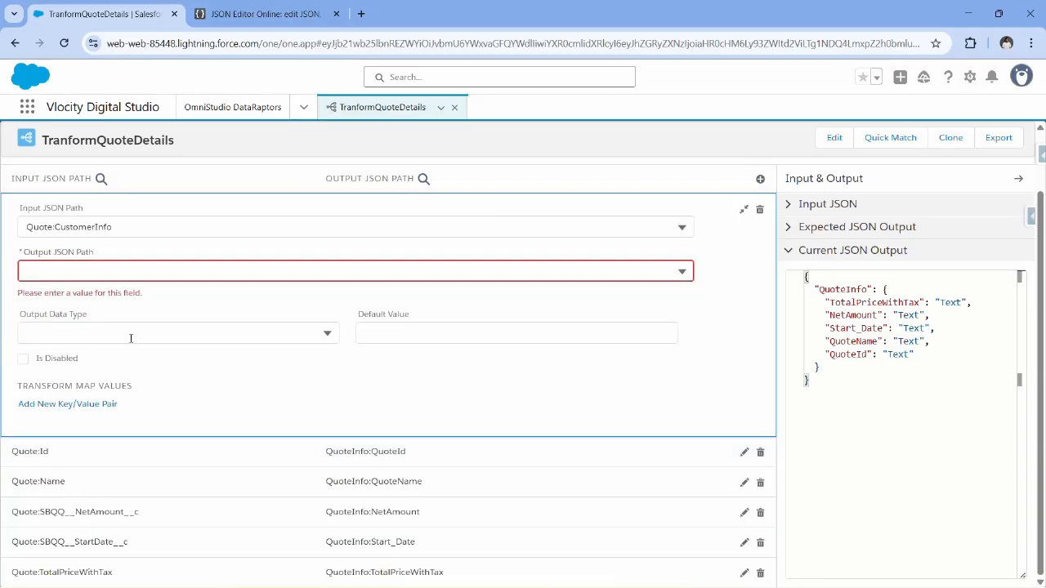
left_click(148, 278)
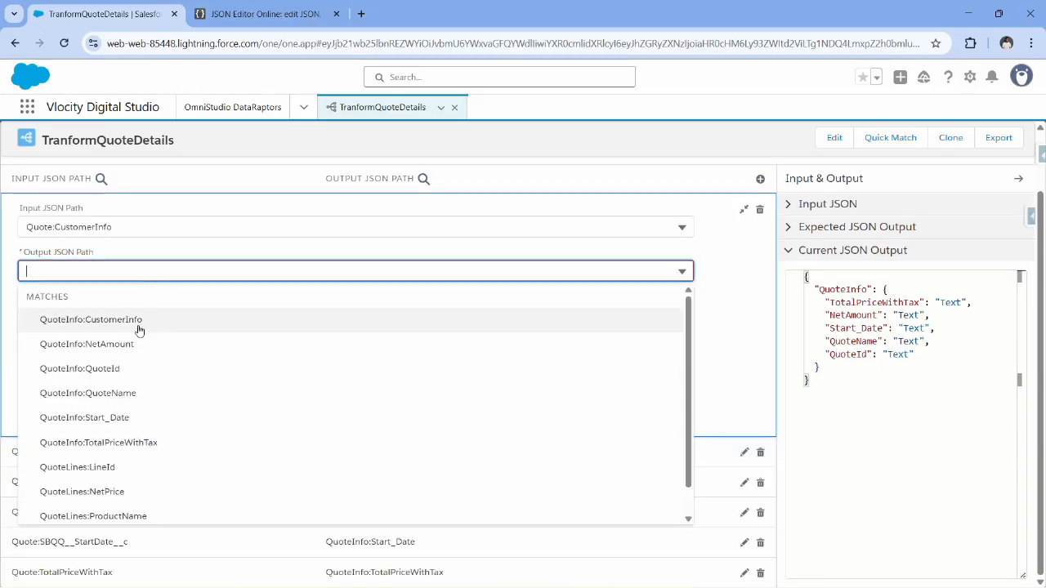
left_click(136, 320)
scroll(68, 308, "up", 2)
Execute the DataRaptor preview and check the CustomerInfo value in the response.
left_click(230, 220)
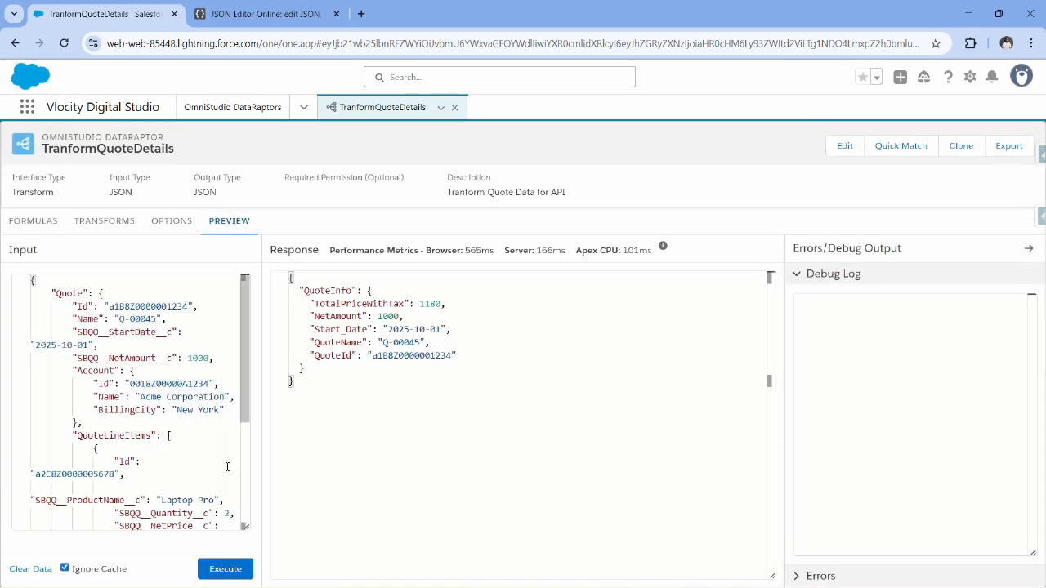
left_click(237, 570)
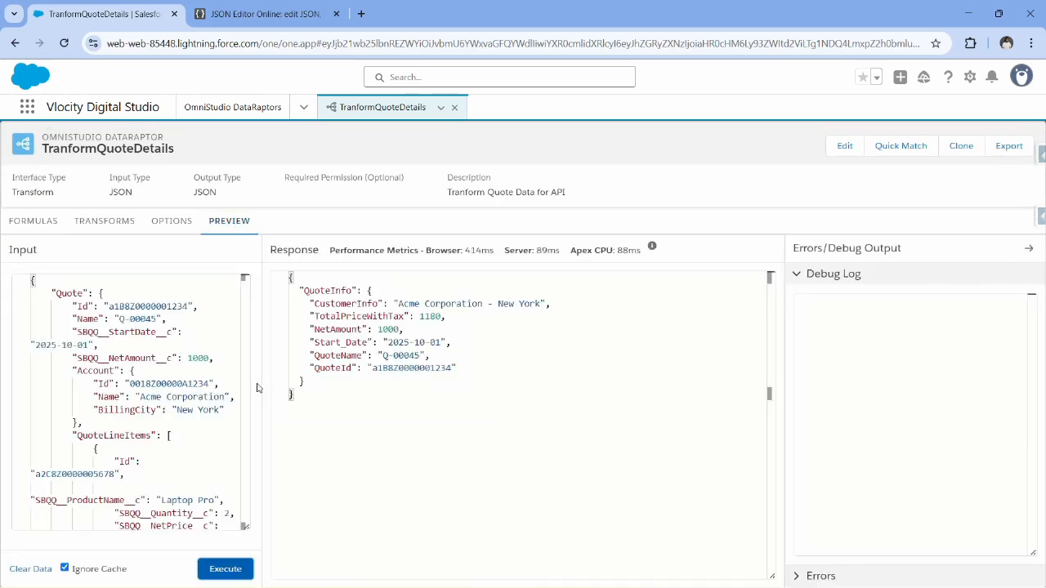
left_click_drag(395, 304, 543, 303)
left_click(555, 305)
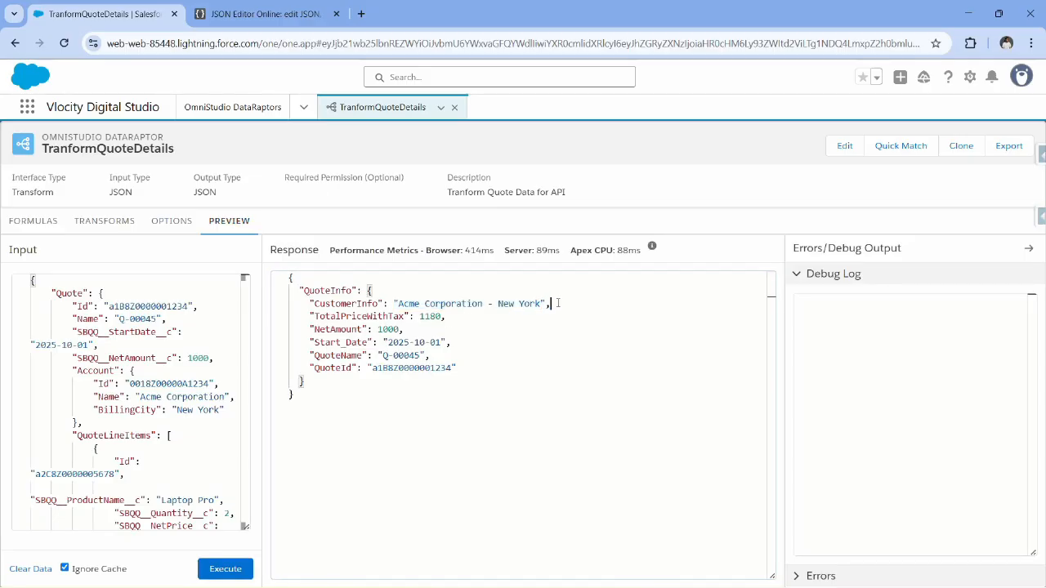
double_click(357, 306)
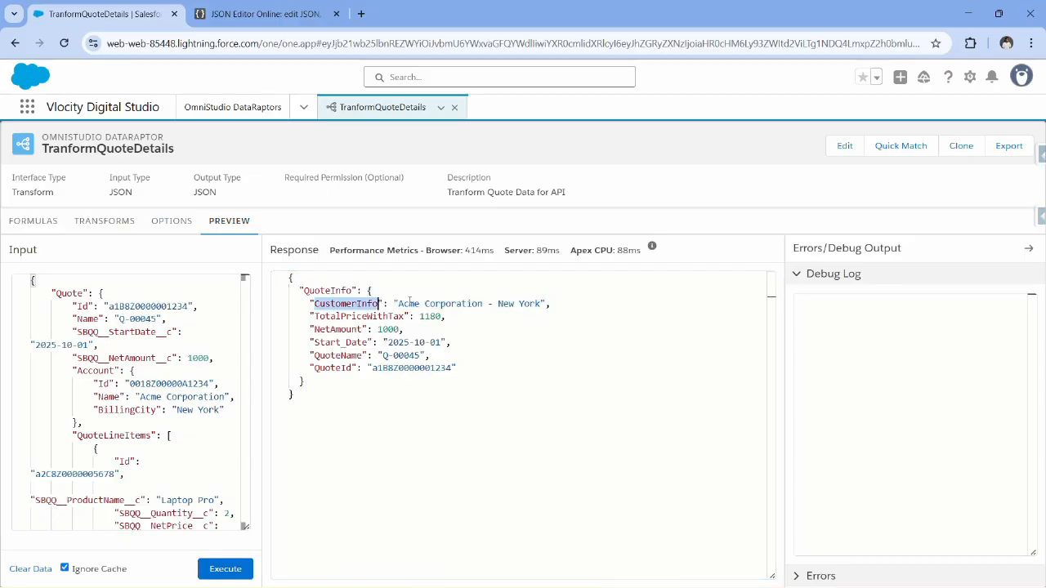
double_click(491, 303)
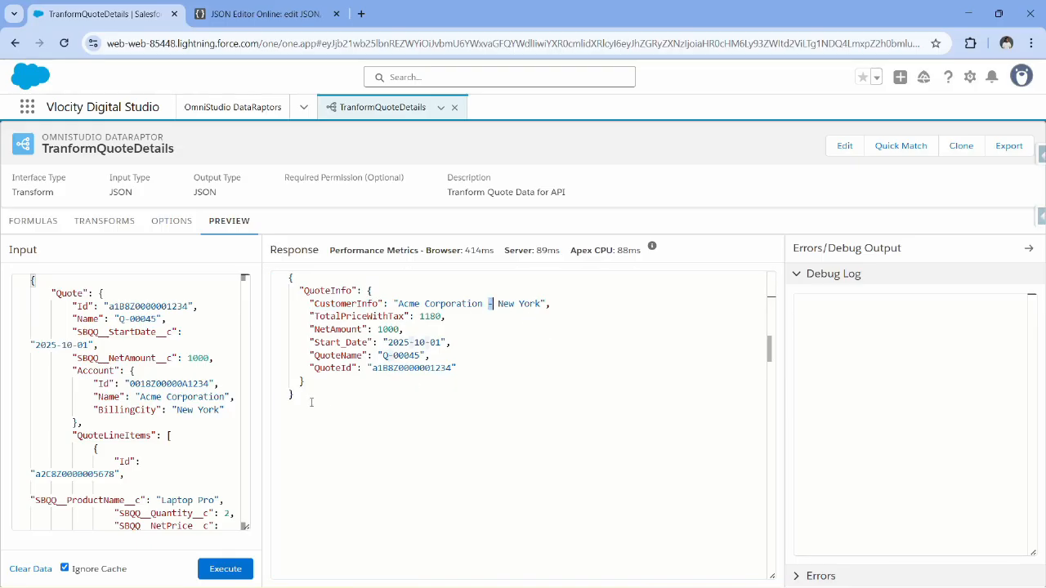
Add a transform mapping from Quote:QuoteLineItems:Id to QuoteLines:LineId and collapse its details.
left_click(103, 217)
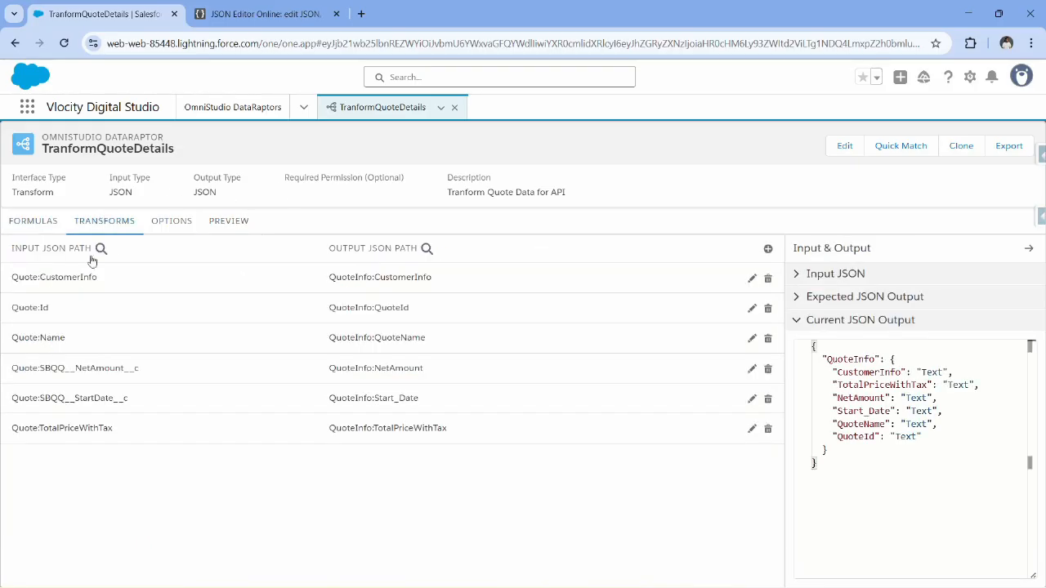
left_click(767, 248)
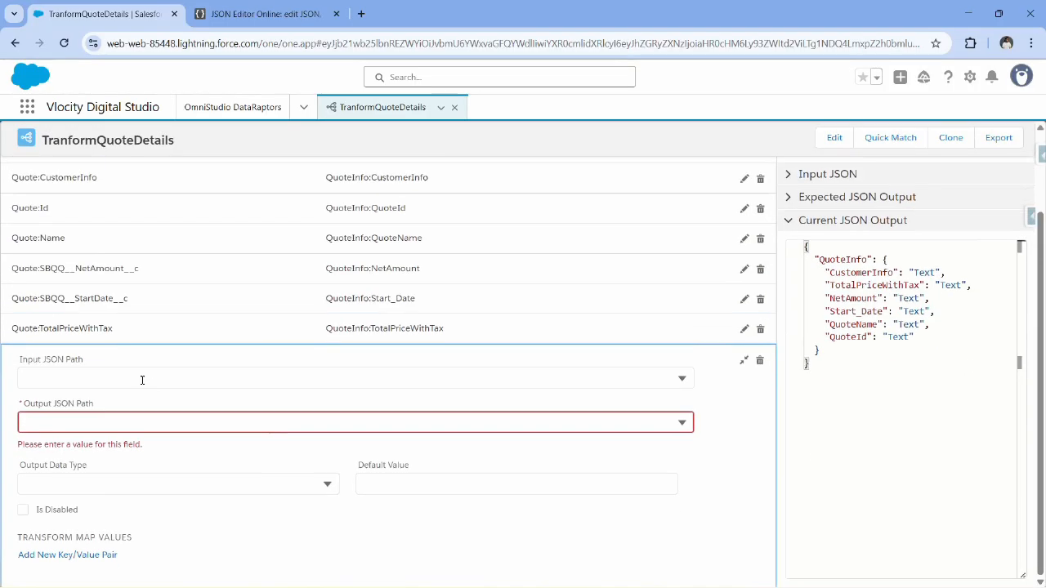
left_click(143, 380)
scroll(193, 411, "down", 3)
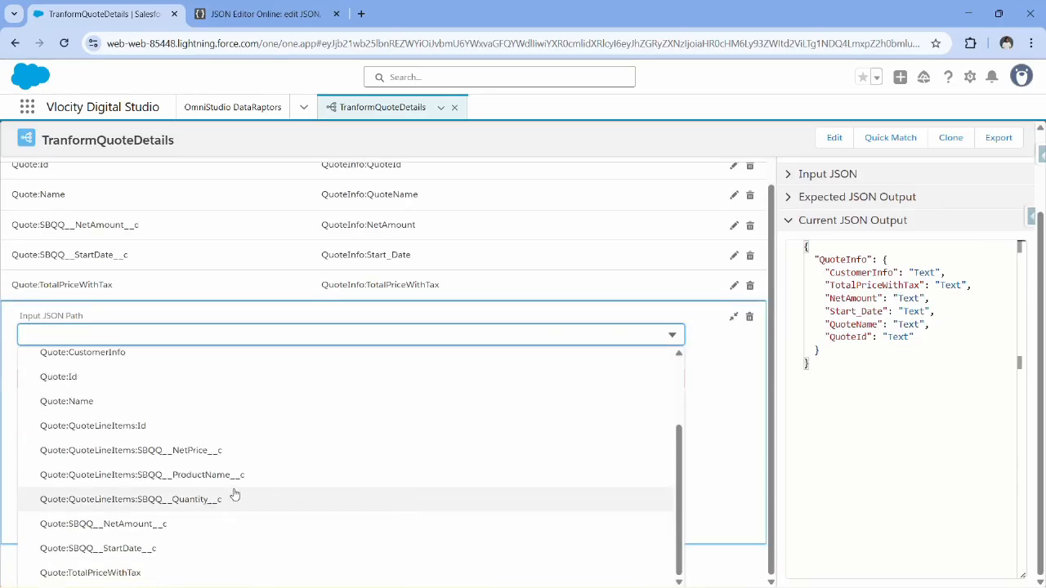
left_click(129, 427)
left_click(127, 338)
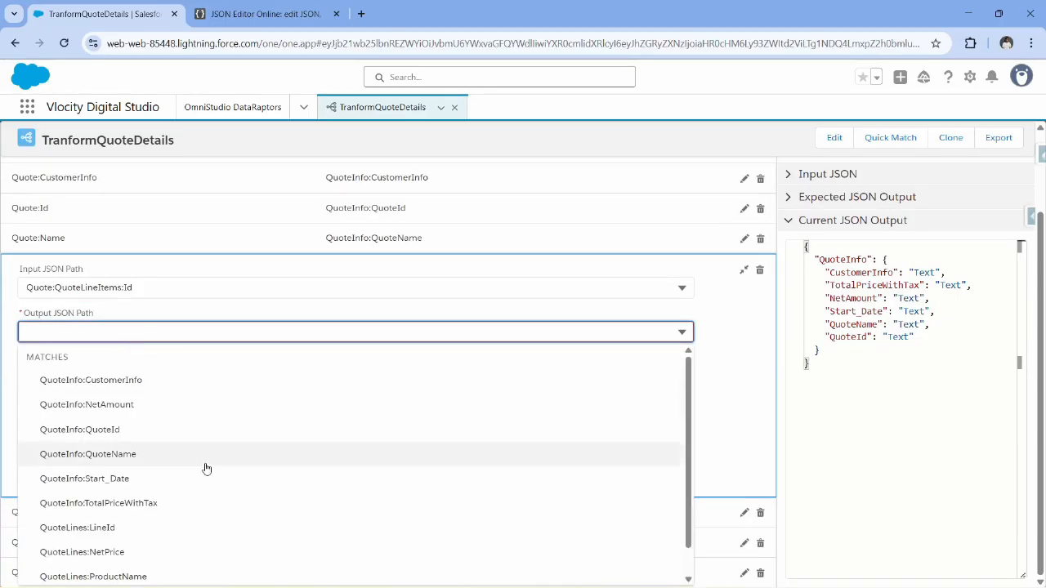
scroll(206, 470, "down", 1)
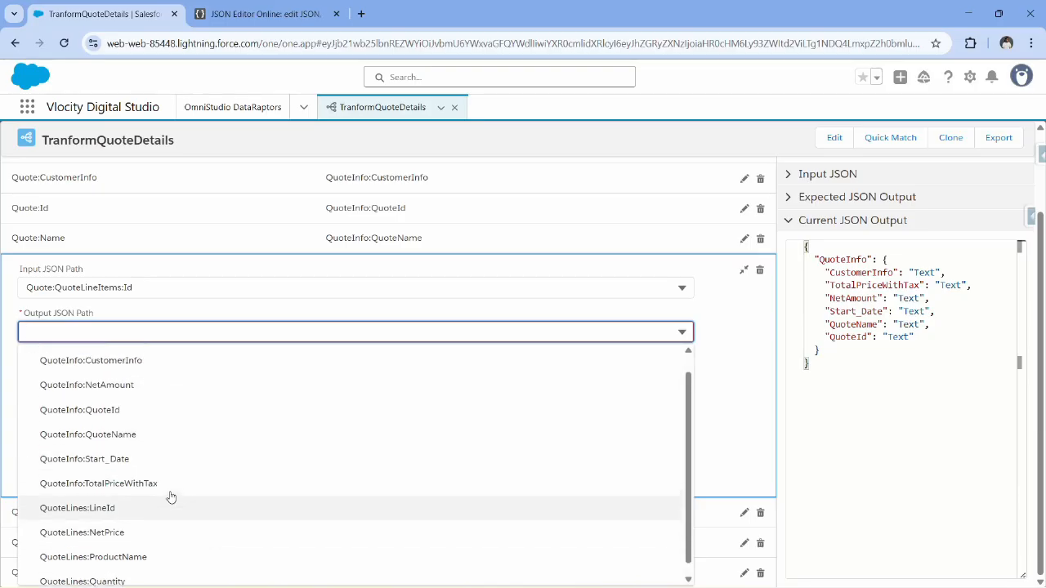
scroll(162, 470, "up", 1)
scroll(164, 482, "down", 1)
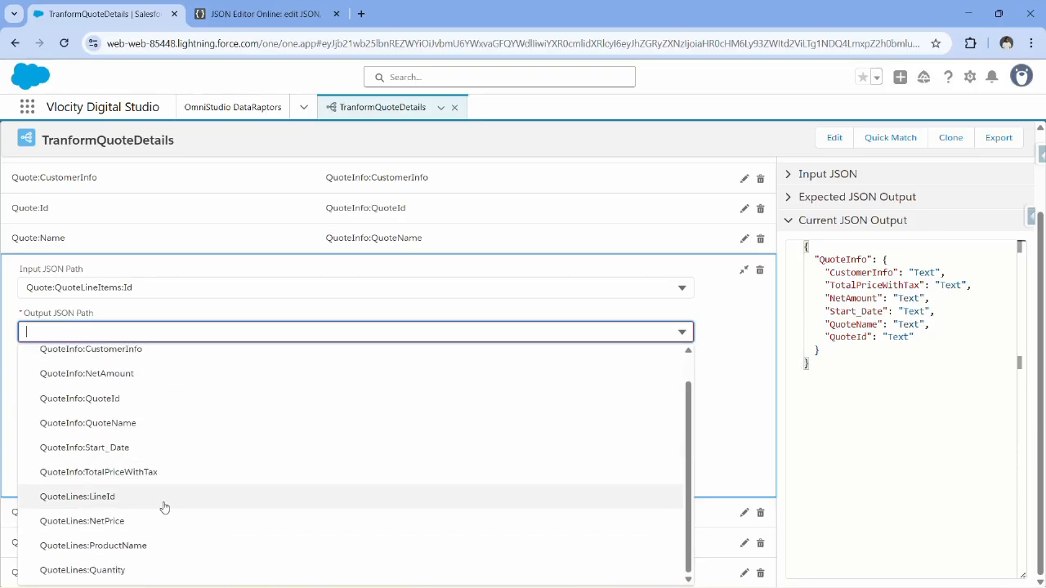
left_click(128, 500)
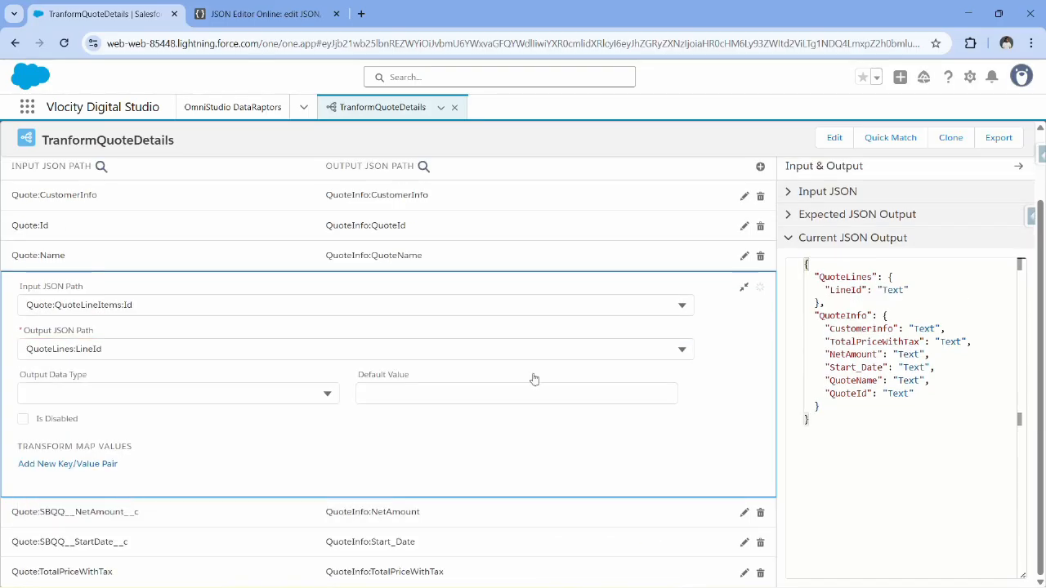
left_click(745, 286)
Add a transform mapping from Quote:QuoteLineItems:SBQQ__Quantity__c to QuoteLines:Quantity and collapse its details.
left_click(763, 245)
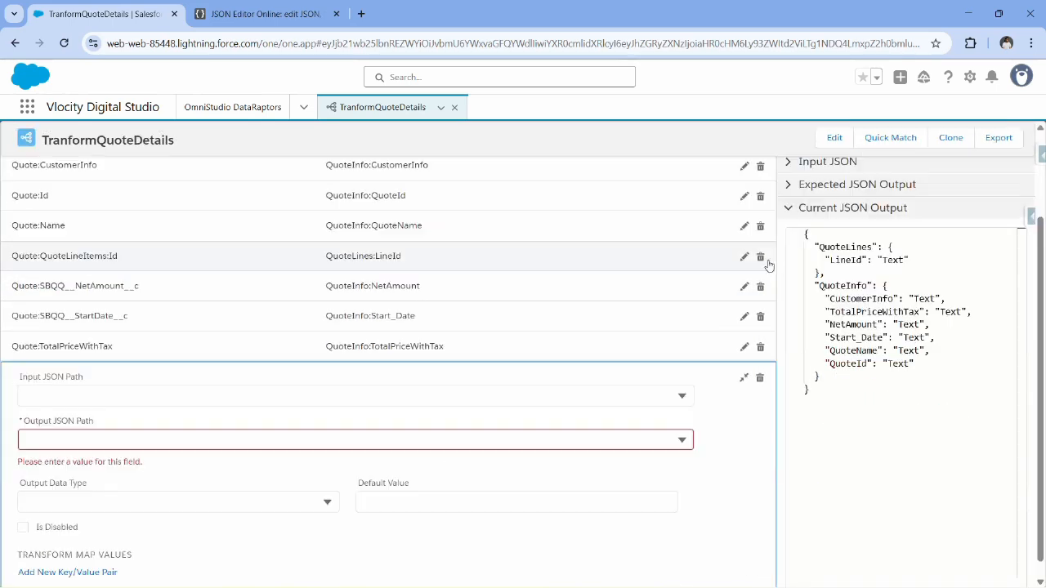
left_click(112, 397)
scroll(191, 464, "down", 3)
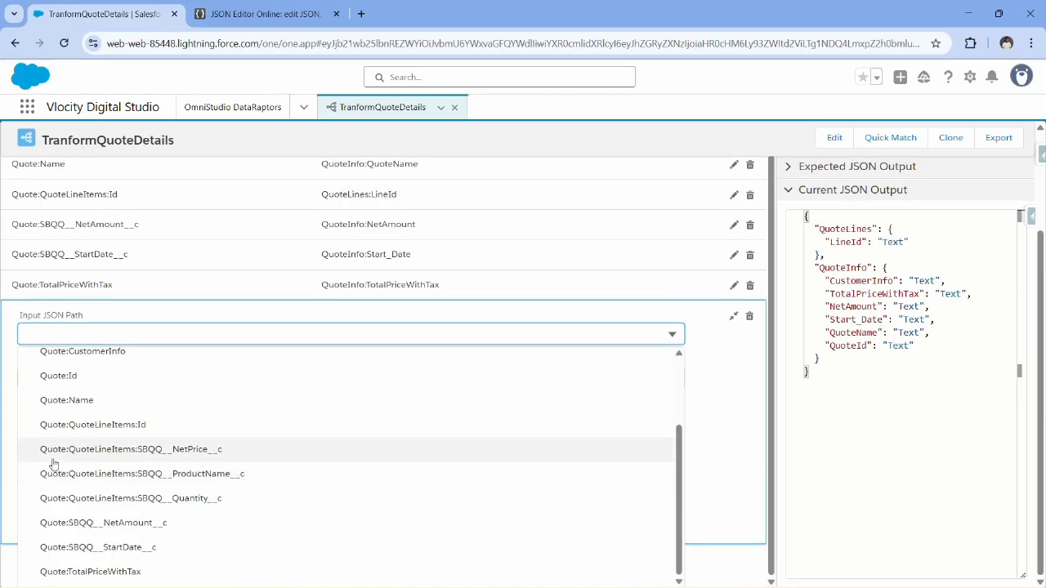
left_click(201, 498)
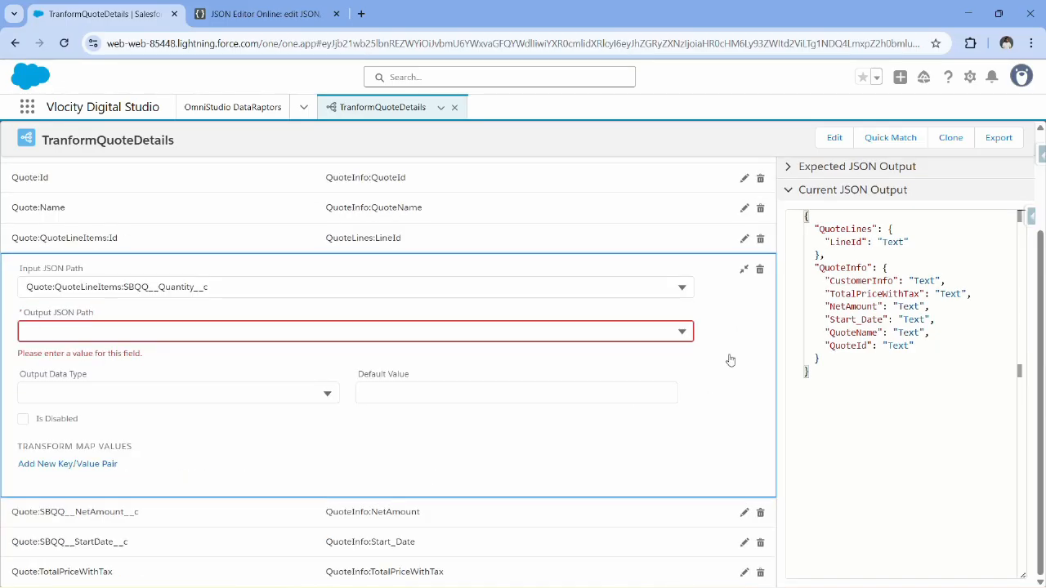
left_click(409, 331)
scroll(163, 482, "down", 1)
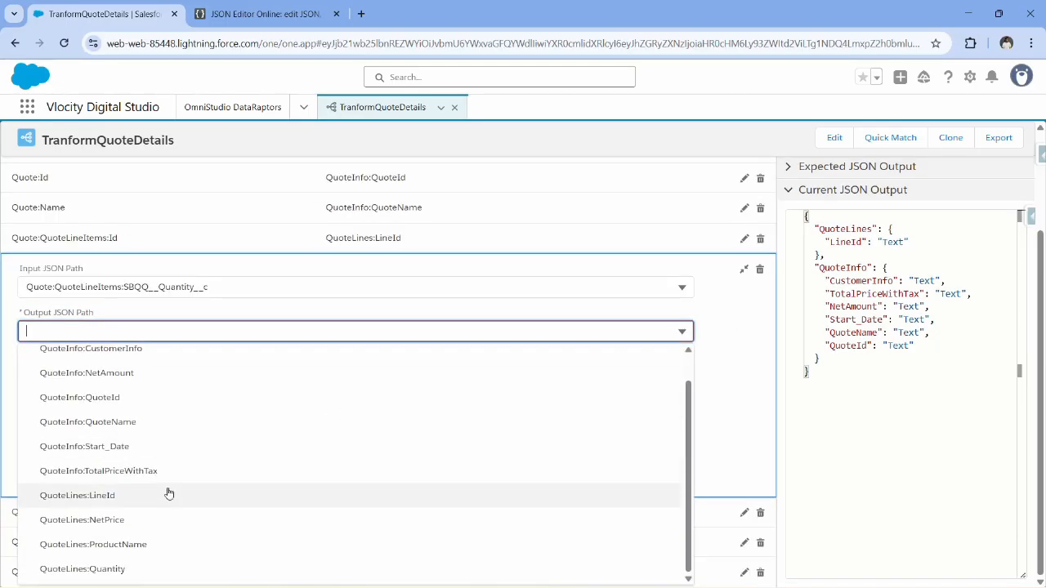
left_click(117, 567)
left_click(743, 289)
Execute the preview again and compare the QuoteLines array in the response with the QuoteLineItems in the input.
left_click(229, 220)
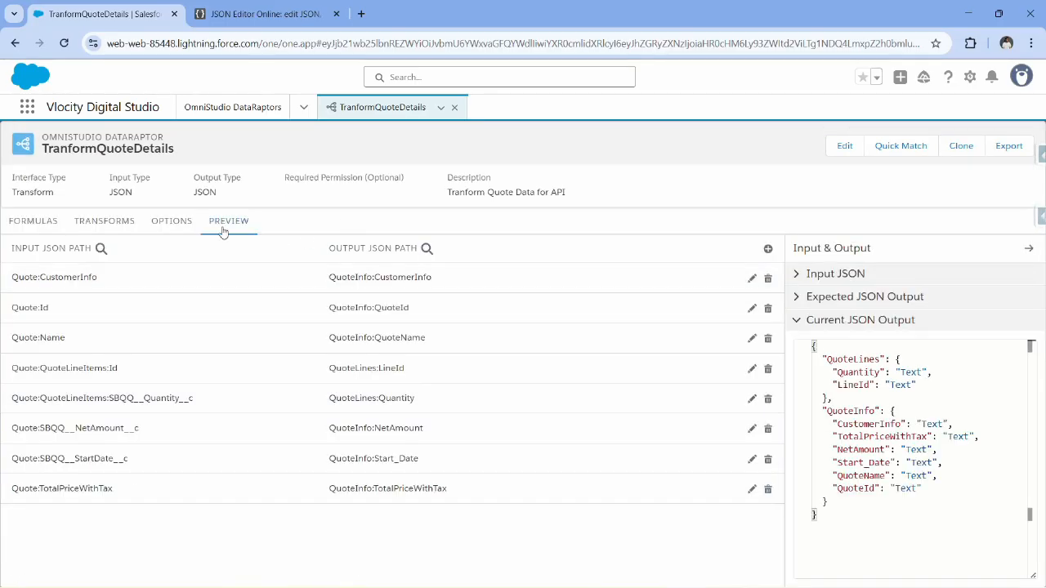
scroll(145, 416, "down", 2)
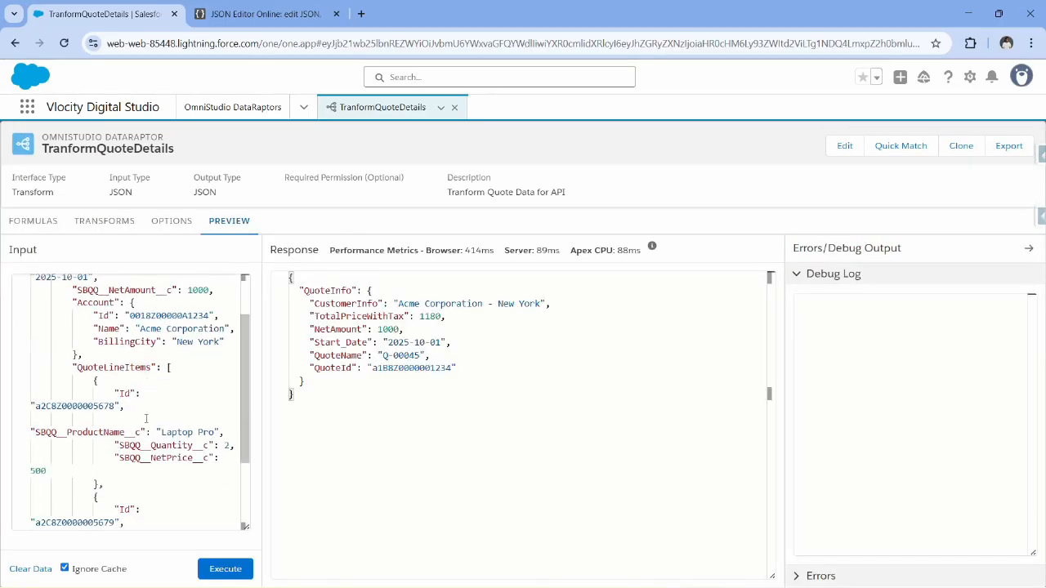
left_click(181, 368)
scroll(197, 424, "down", 2)
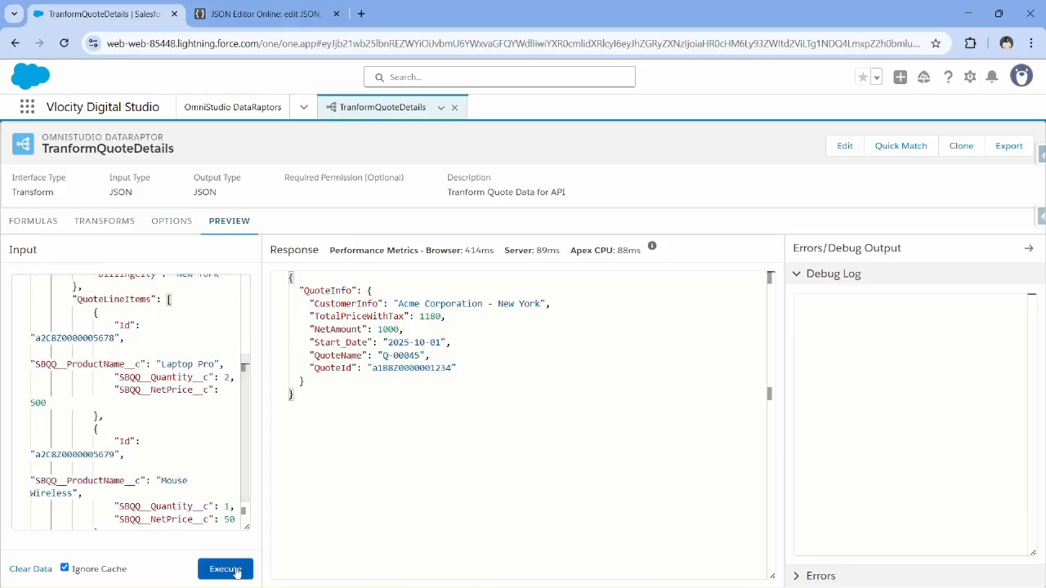
left_click(227, 569)
left_click(313, 523)
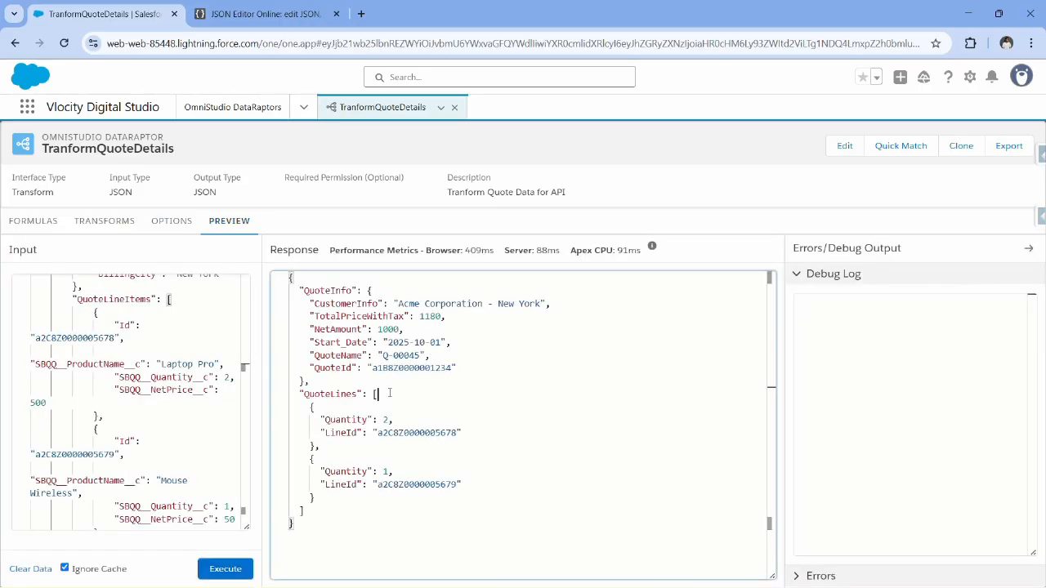
left_click_drag(313, 523, 287, 278)
double_click(166, 377)
double_click(160, 389)
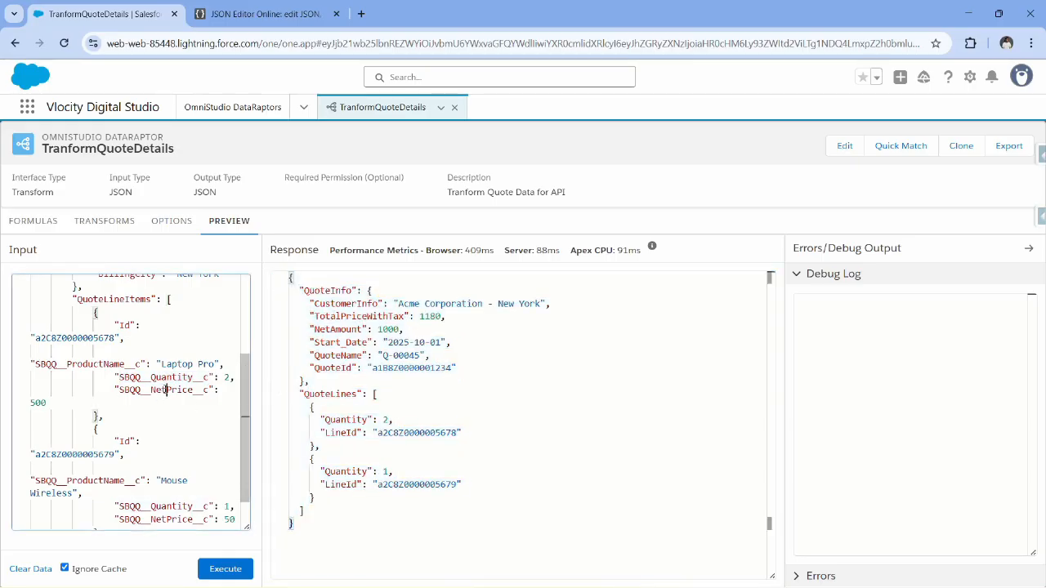
Check the expected QuoteLines array in JSON Editor Online, return to the Salesforce preview and start switching to the PowerPoint slide show.
left_click(262, 14)
left_click(619, 269)
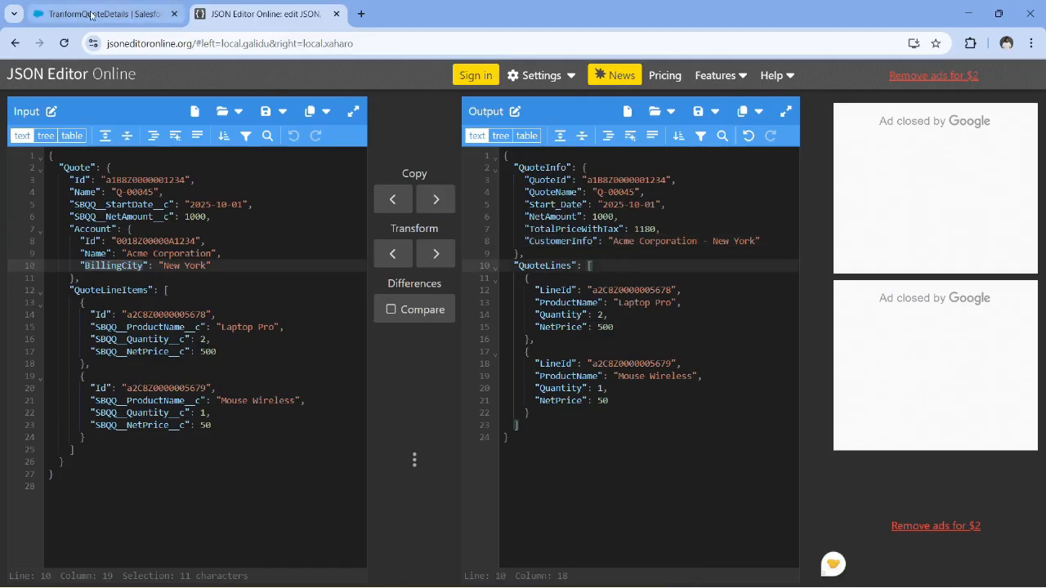
key("ctrl+Tab")
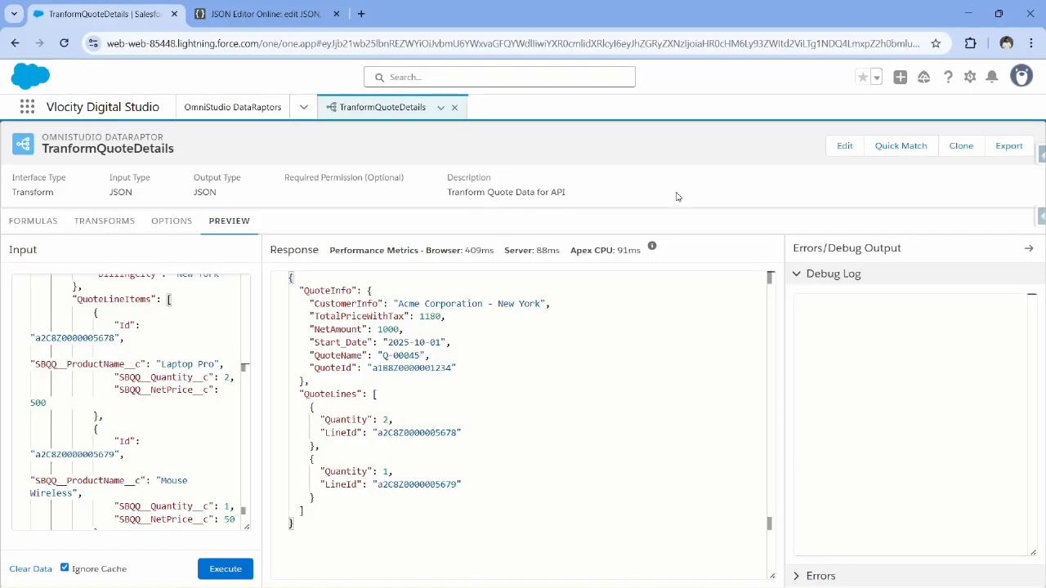
key("alt+Tab")
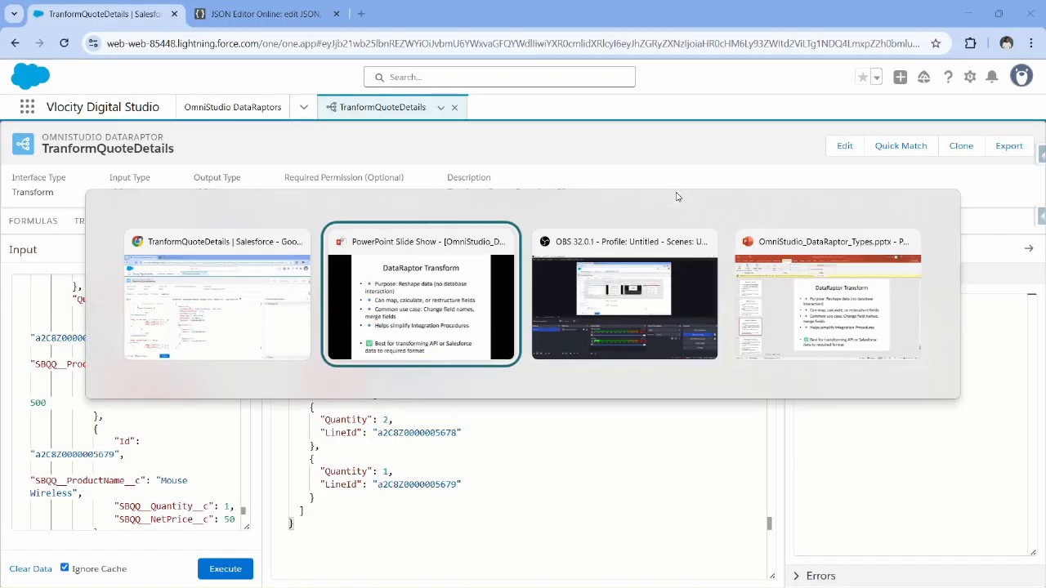